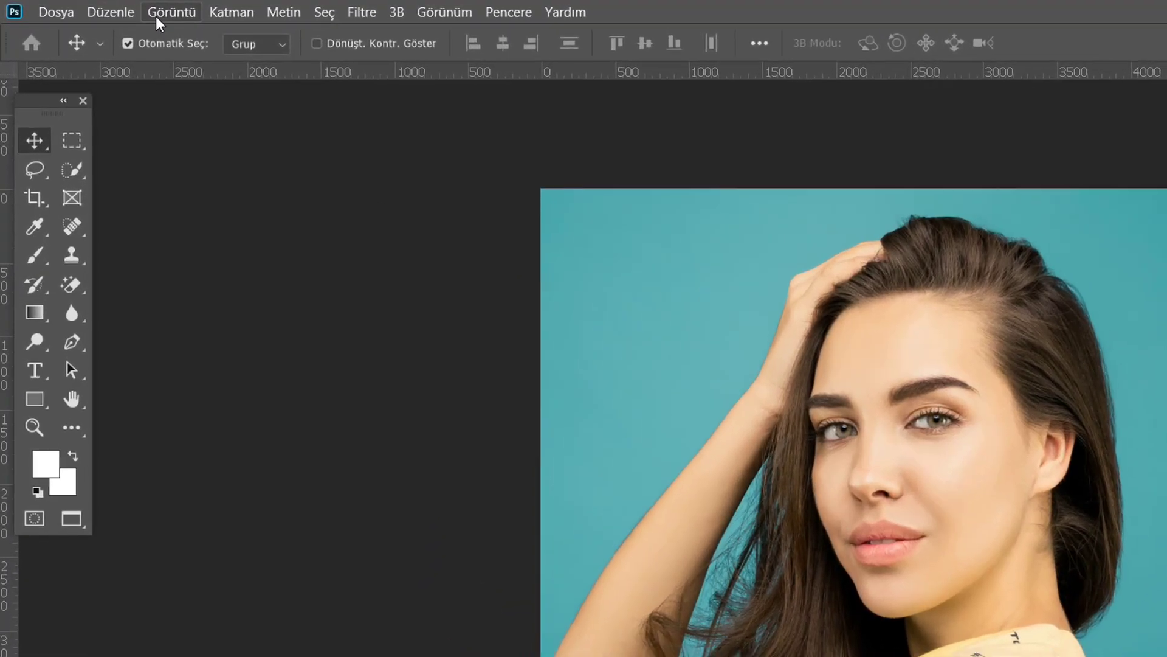
# Step: Resize the portrait from 4299 × 4456 to 2000 × 2073 pixels, proportions linked
pyautogui.click(157, 17)
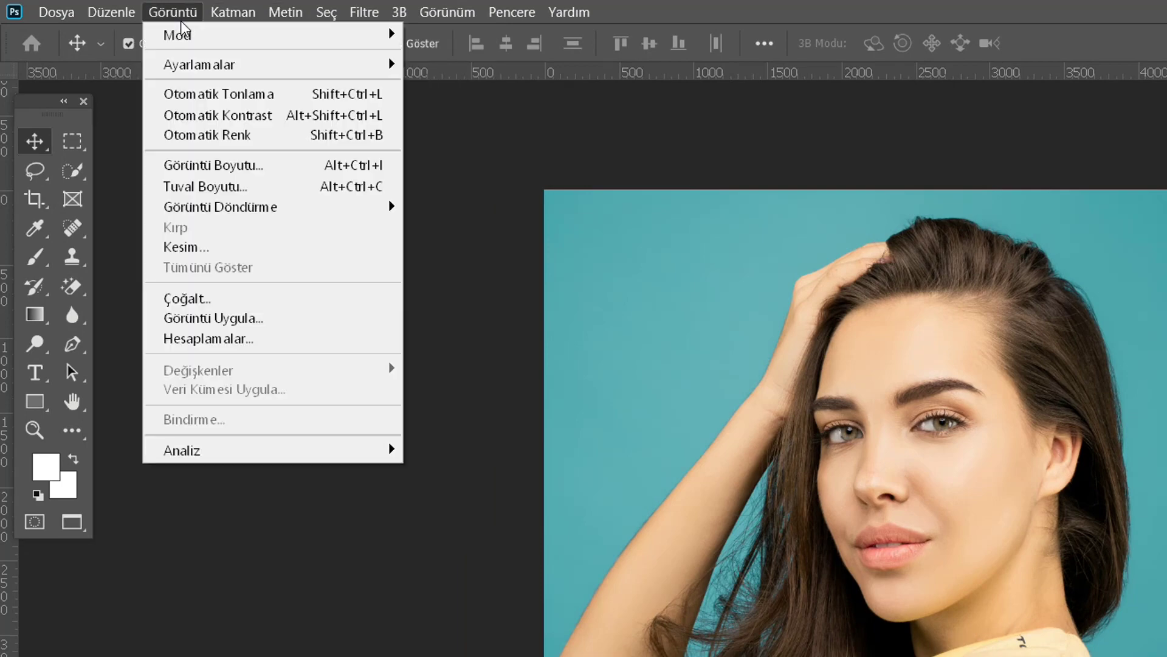
pyautogui.click(219, 165)
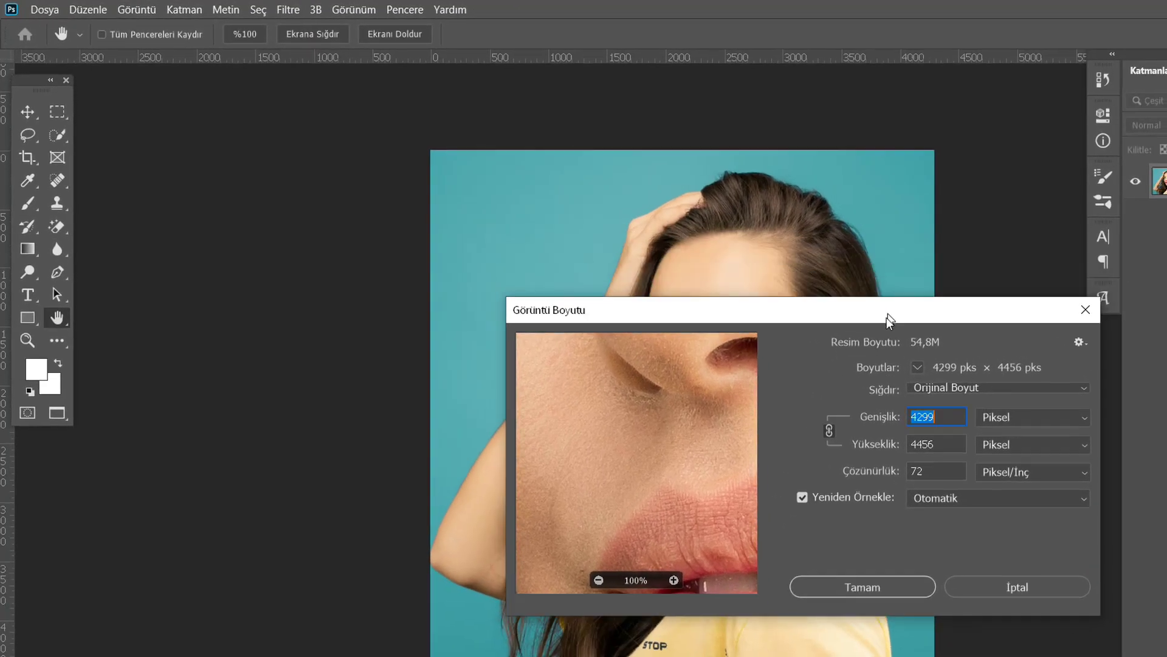
pyautogui.moveTo(813, 260)
pyautogui.mouseDown()
pyautogui.moveTo(742, 216)
pyautogui.moveTo(468, 365)
pyautogui.moveTo(513, 170)
pyautogui.mouseUp()
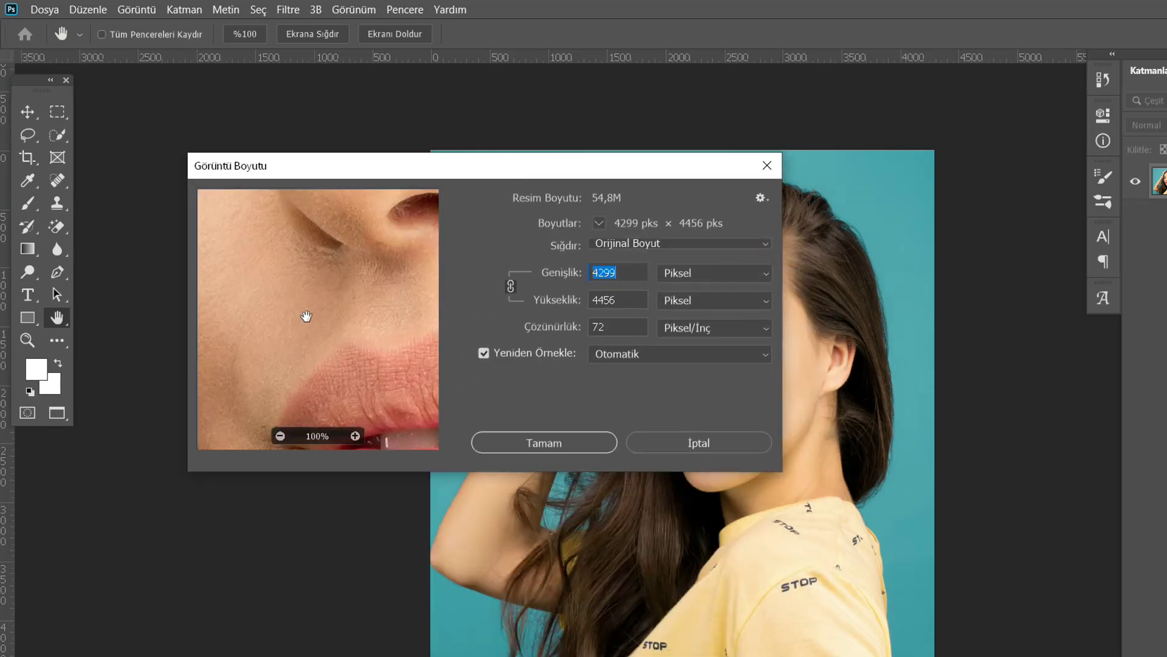
pyautogui.write('2000')
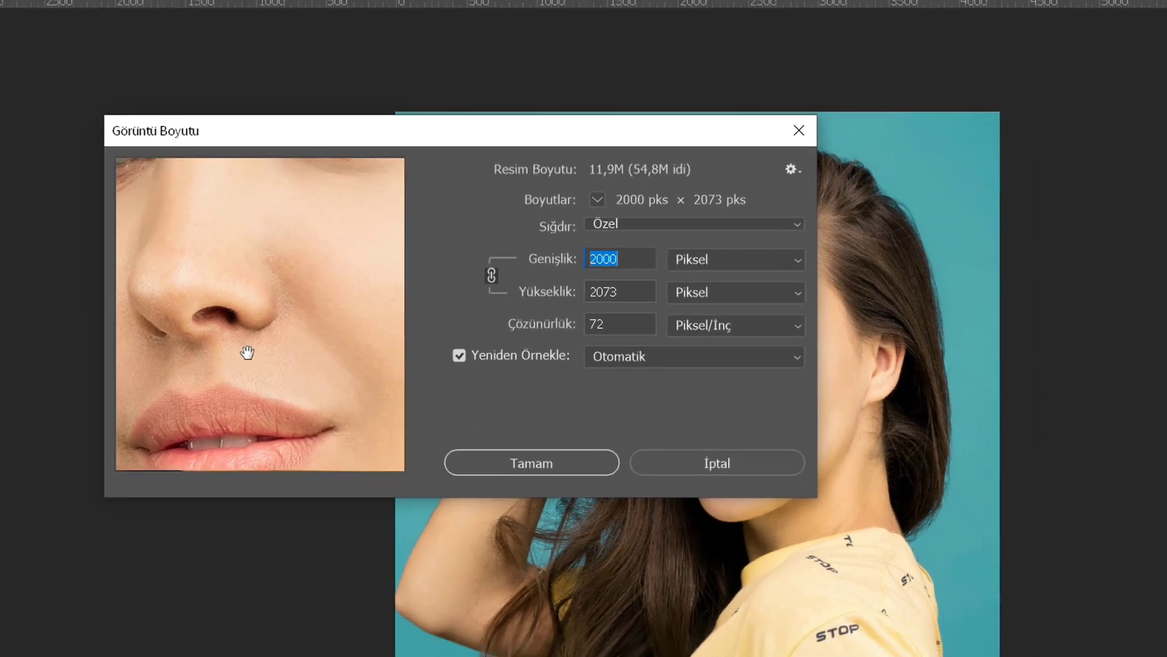
pyautogui.moveTo(363, 294); pyautogui.dragTo(244, 407)
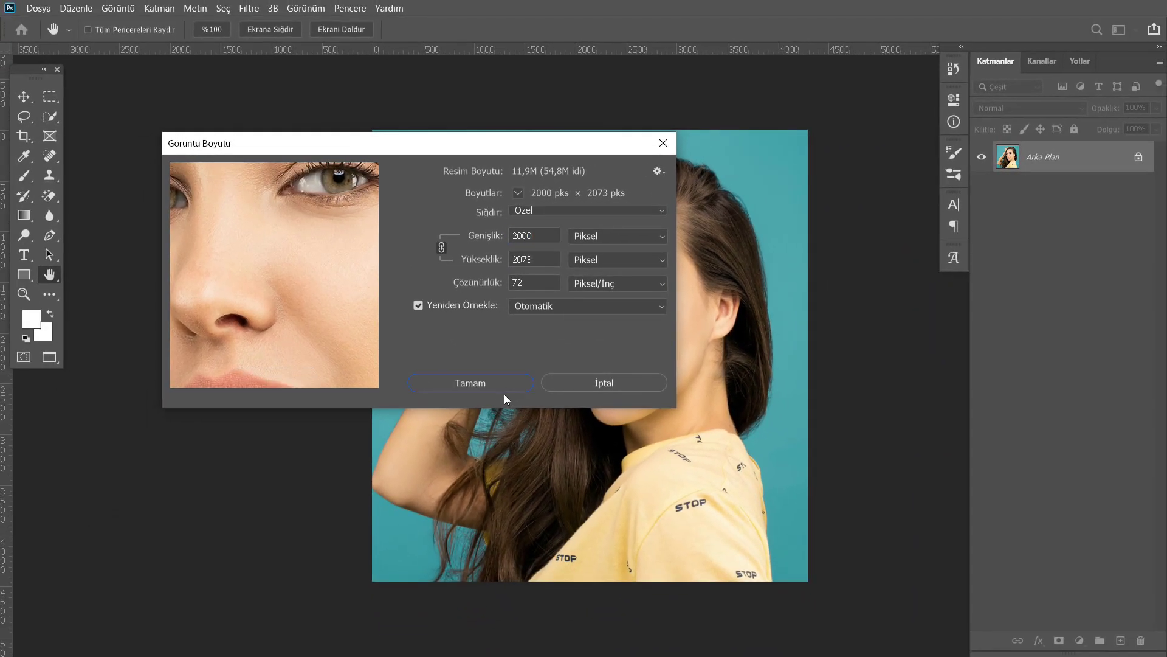
pyautogui.click(501, 383)
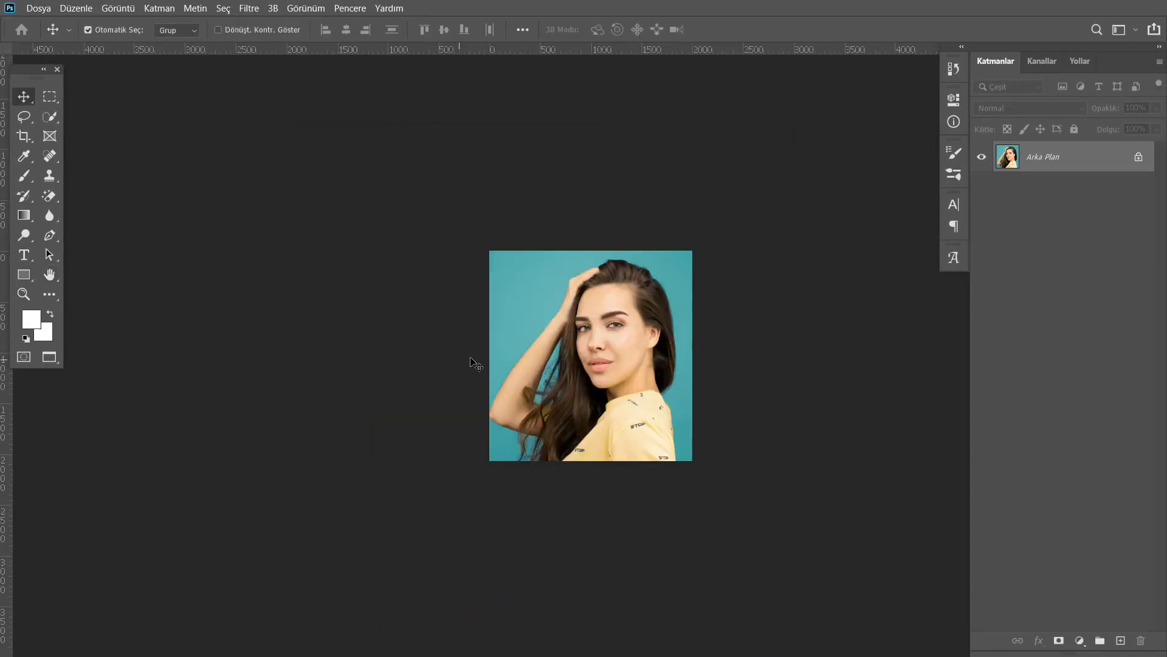
# Step: Confirm the 2000 × 2073 size is unchanged and duplicate the background layer as Katman 1
pyautogui.hotkey('ctrl', '+')
pyautogui.hotkey('ctrl', '+')
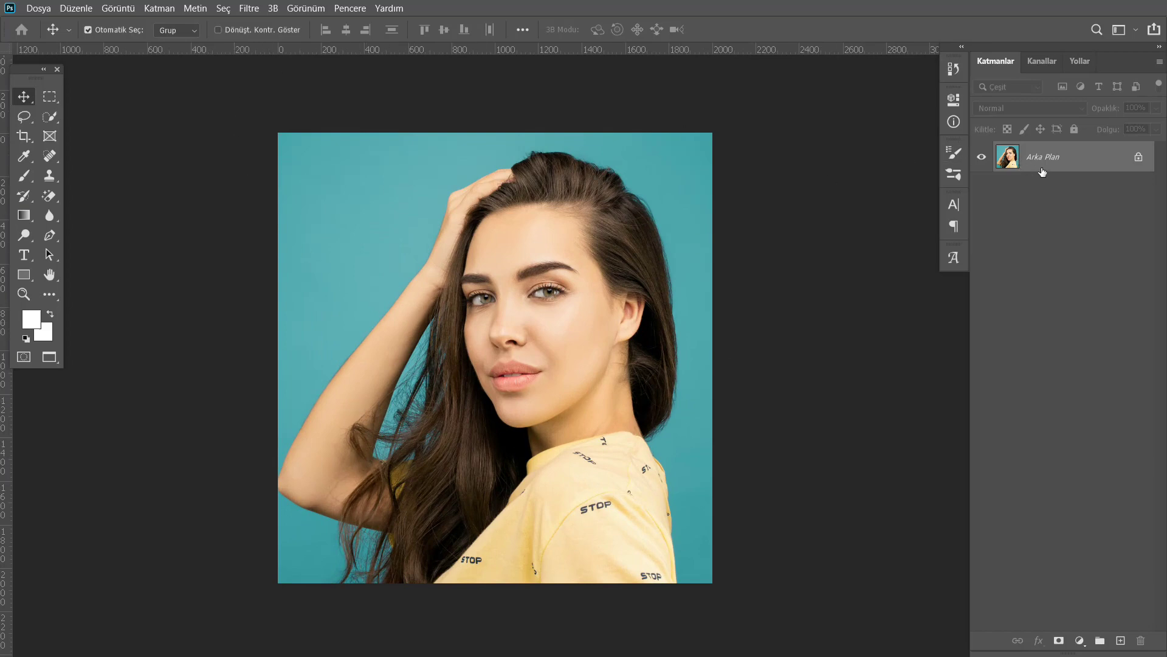
pyautogui.scroll(1, 531, 295)
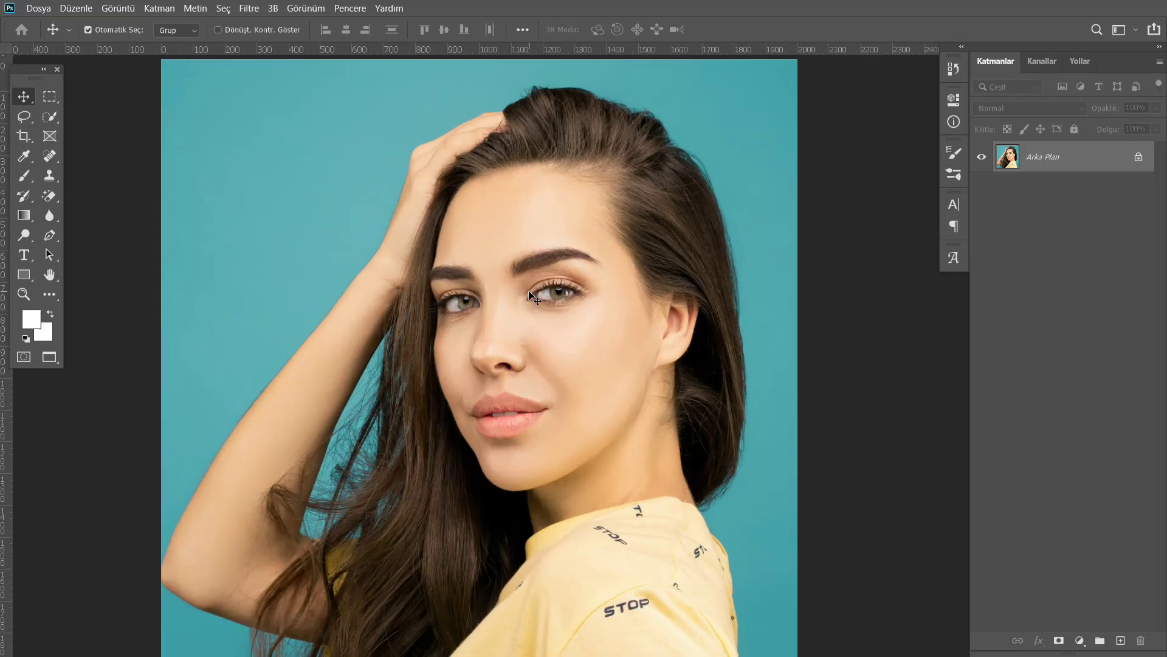
pyautogui.scroll(1, 531, 295)
pyautogui.scroll(-1, 514, 316)
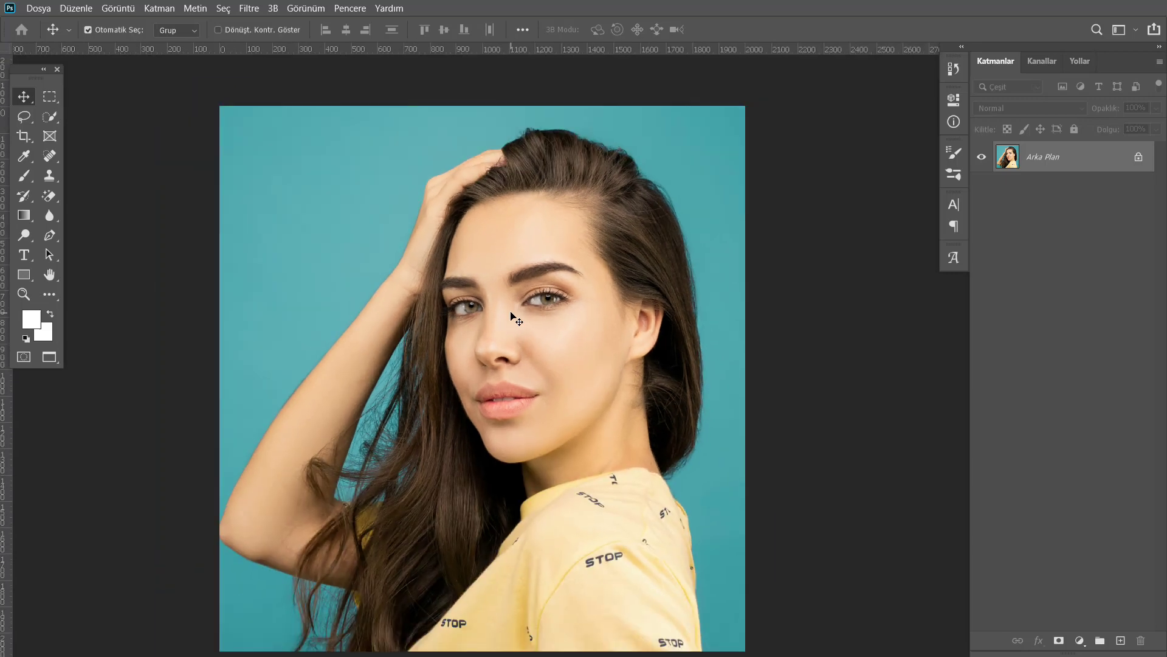
pyautogui.click(108, 9)
pyautogui.click(143, 65)
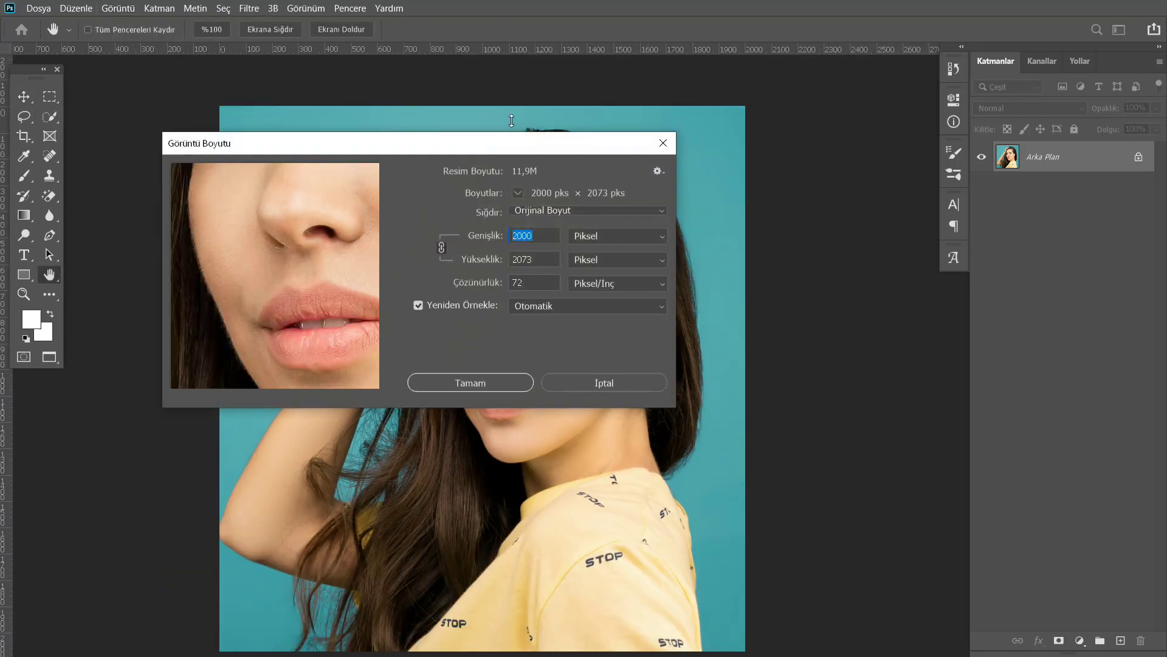
pyautogui.click(458, 383)
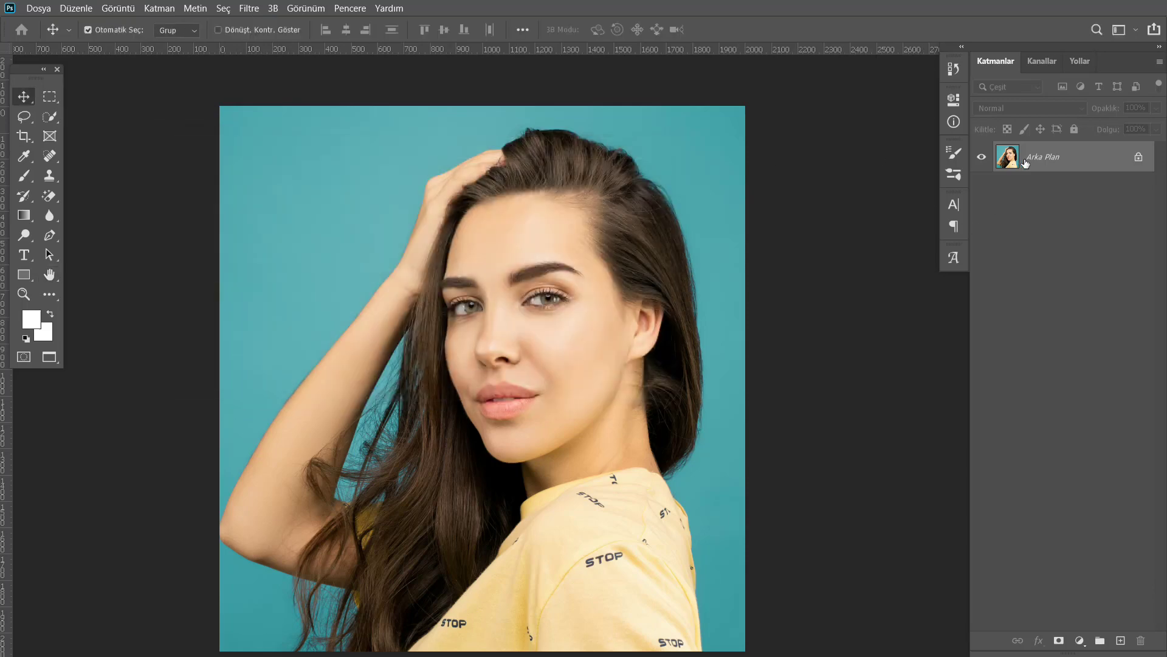
pyautogui.hotkey('ctrl', 'j')
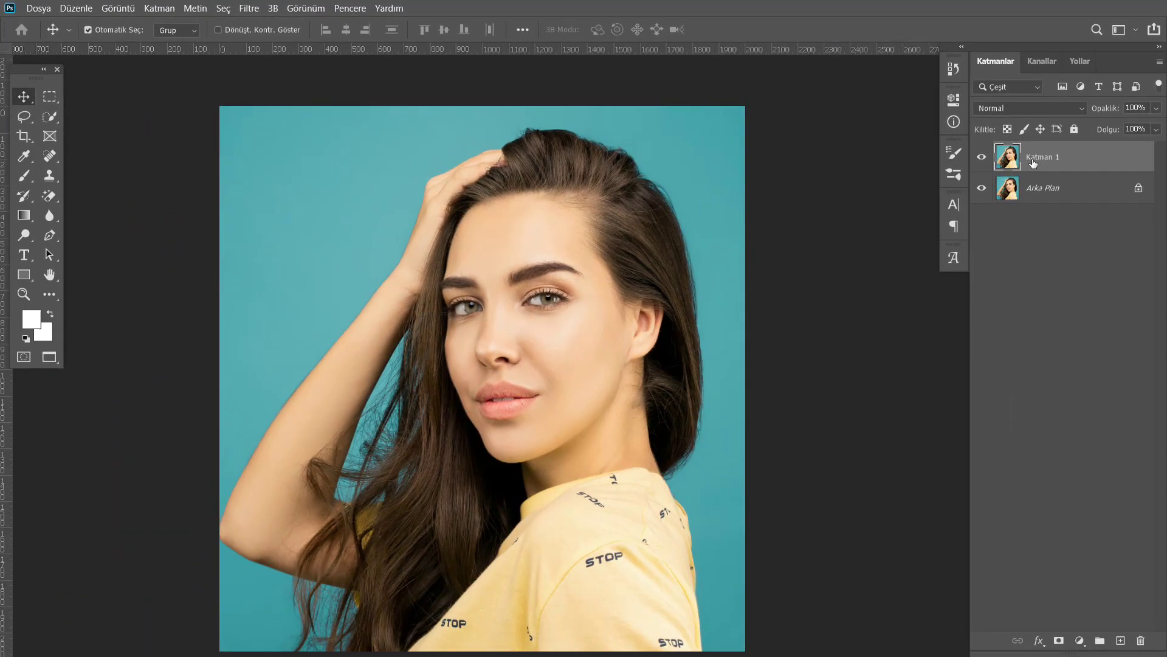
# Step: Apply Shadows/Highlights to Katman 1 with shadows 0% and highlights about 29%
pyautogui.click(133, 9)
pyautogui.moveTo(195, 64)
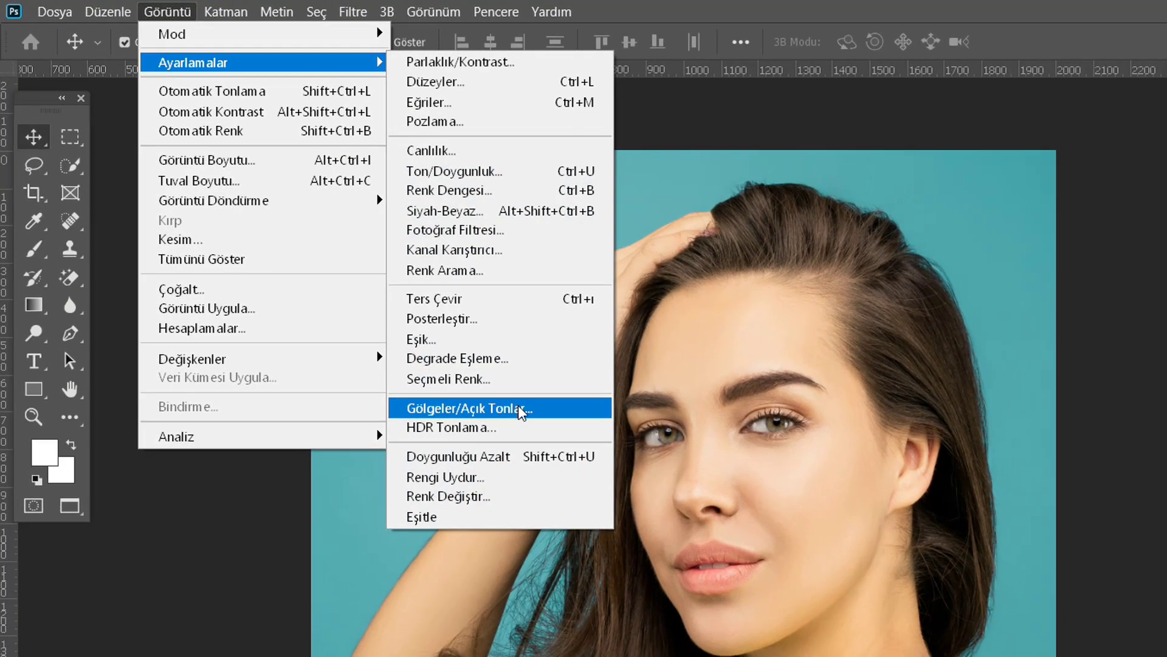
pyautogui.click(522, 416)
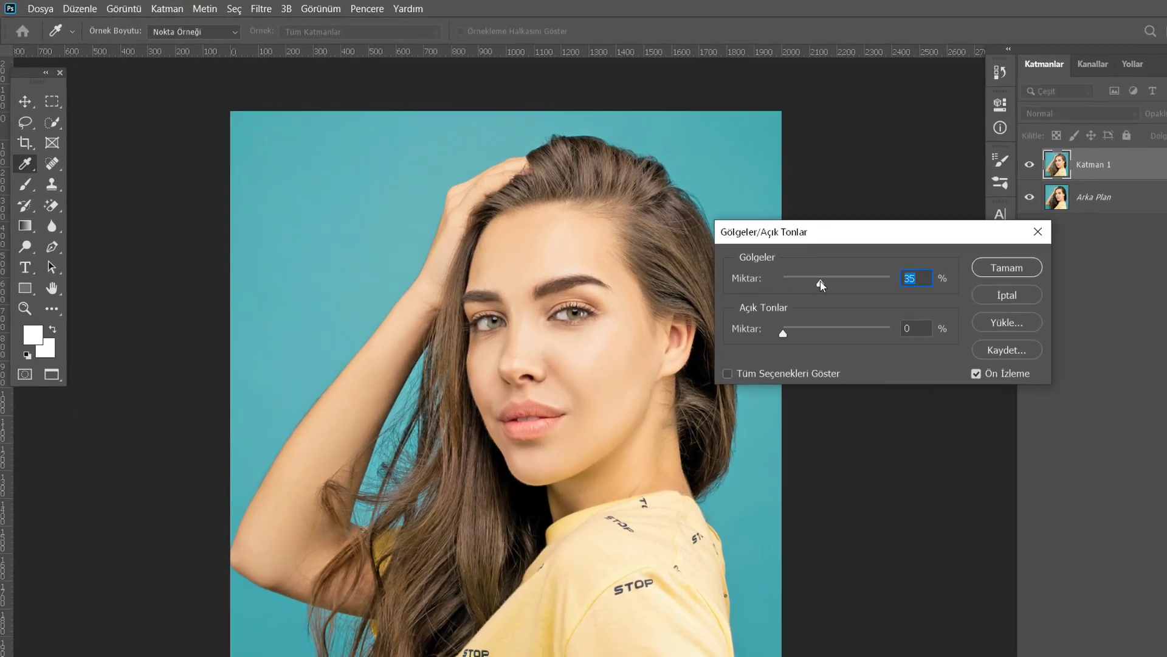
pyautogui.moveTo(819, 281); pyautogui.dragTo(777, 285)
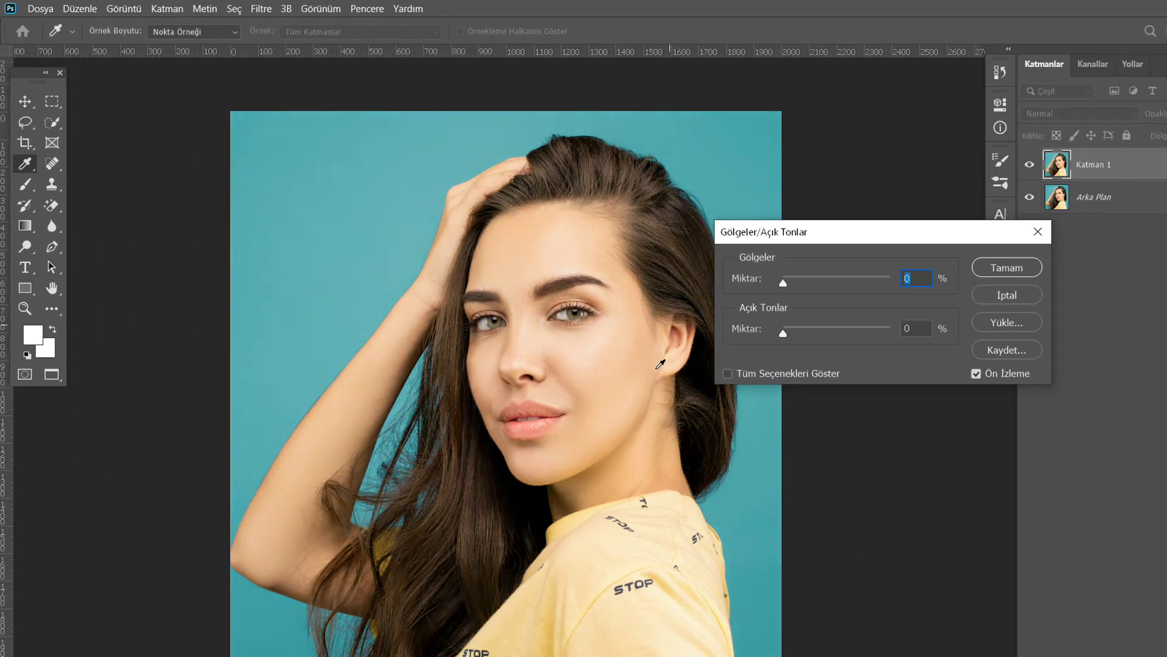
pyautogui.moveTo(783, 333); pyautogui.dragTo(831, 335)
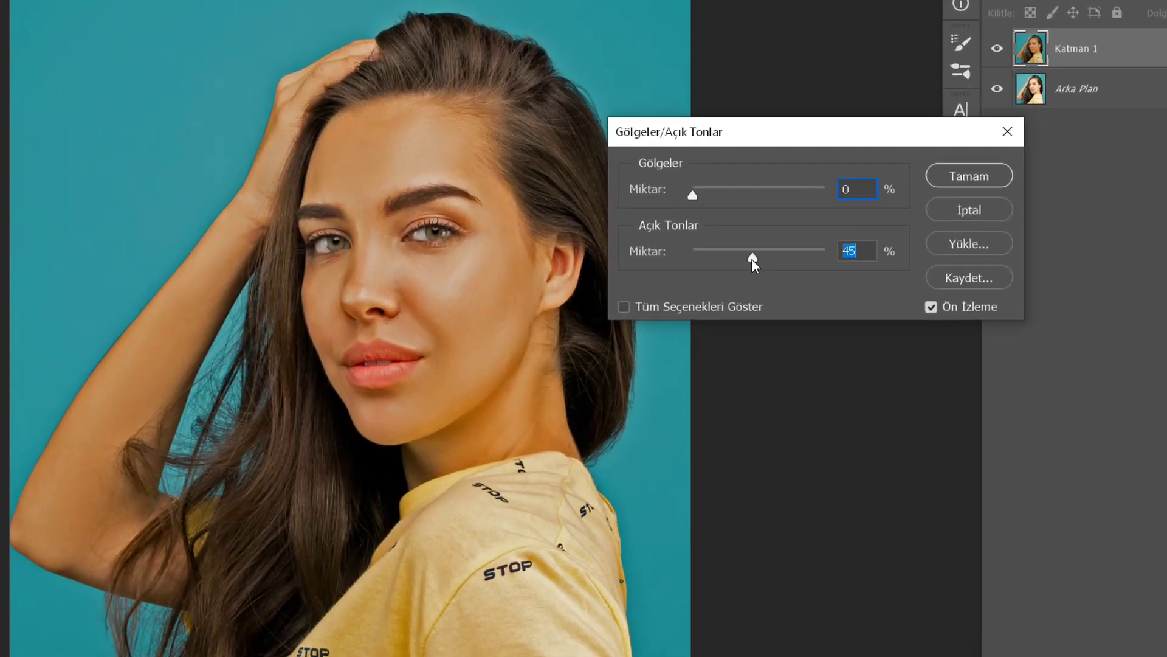
pyautogui.moveTo(753, 260); pyautogui.dragTo(711, 242)
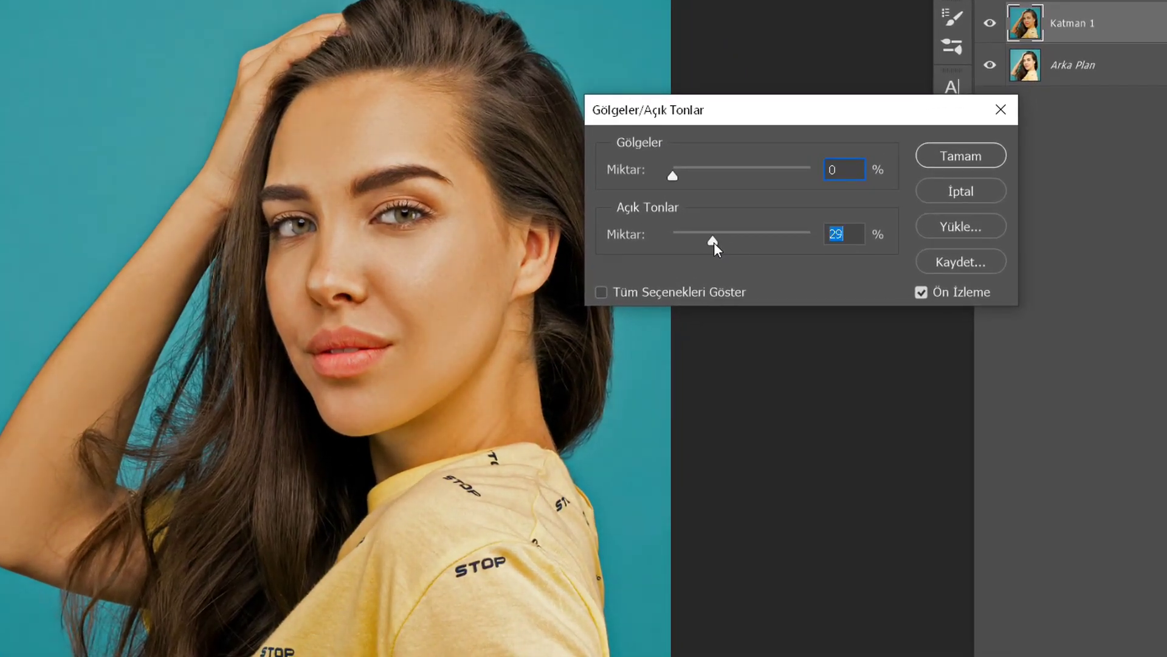
pyautogui.click(940, 162)
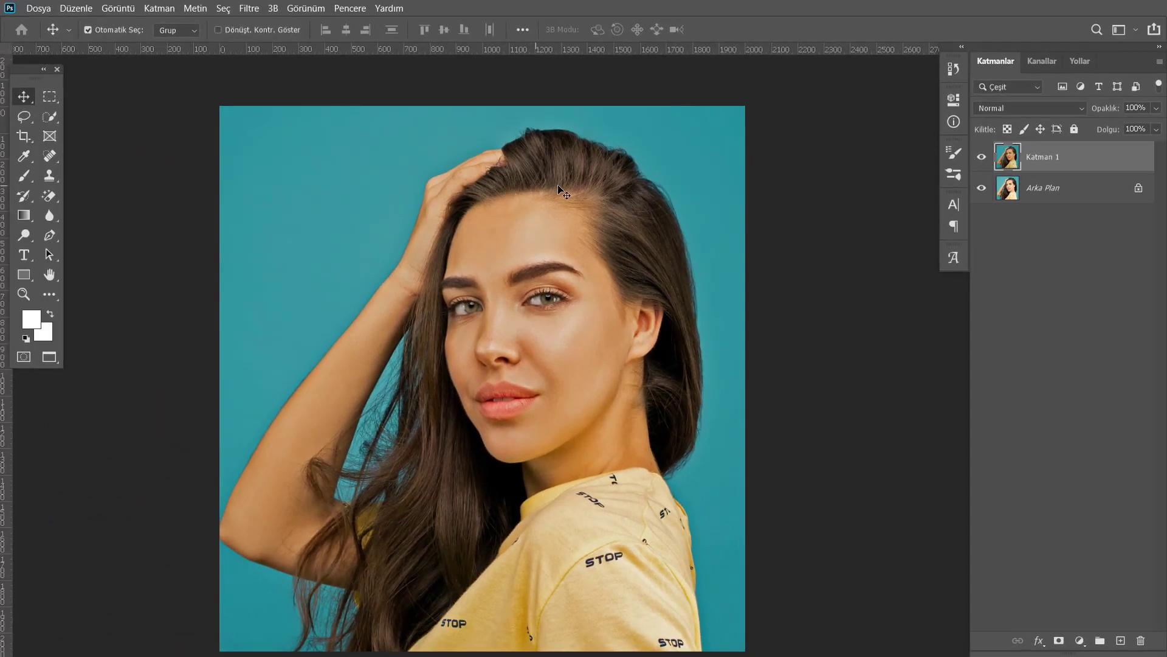
# Step: Apply Levels to Katman 1 with input black 23, midtones 1.00 and white 240
pyautogui.click(118, 9)
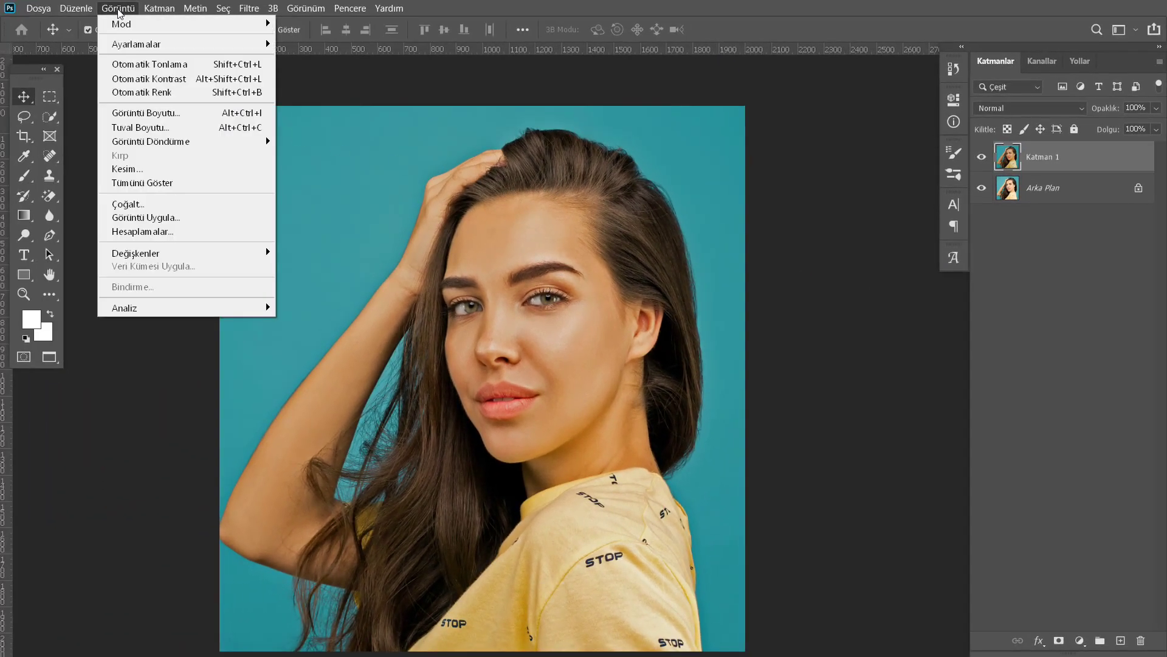
pyautogui.moveTo(137, 44)
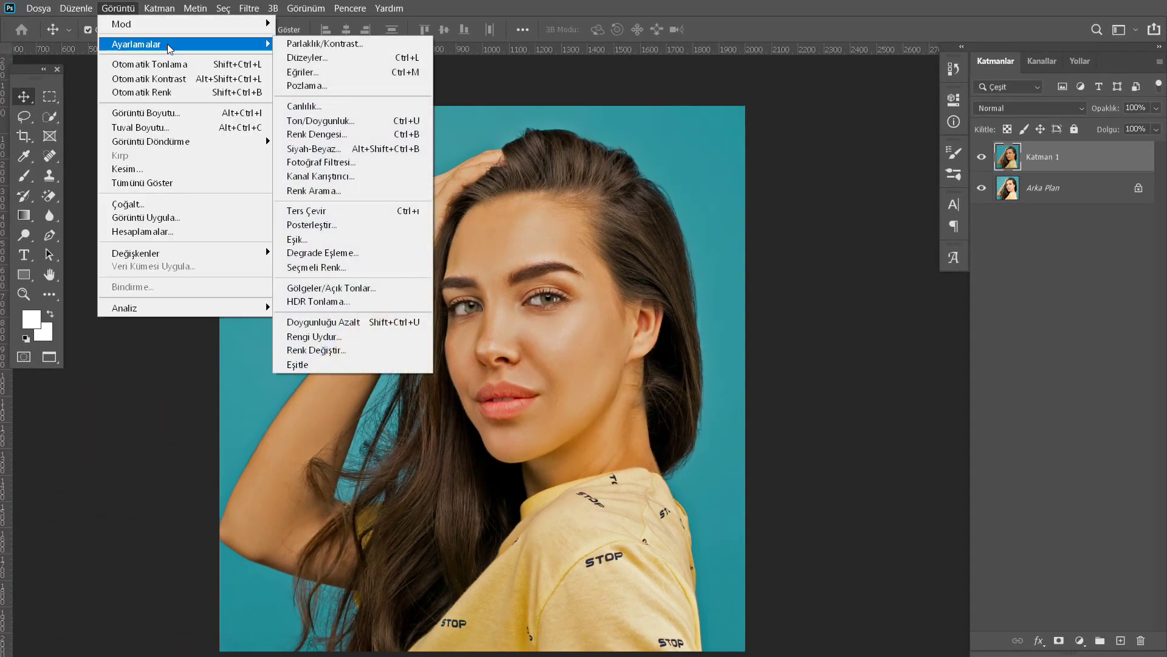
pyautogui.click(314, 59)
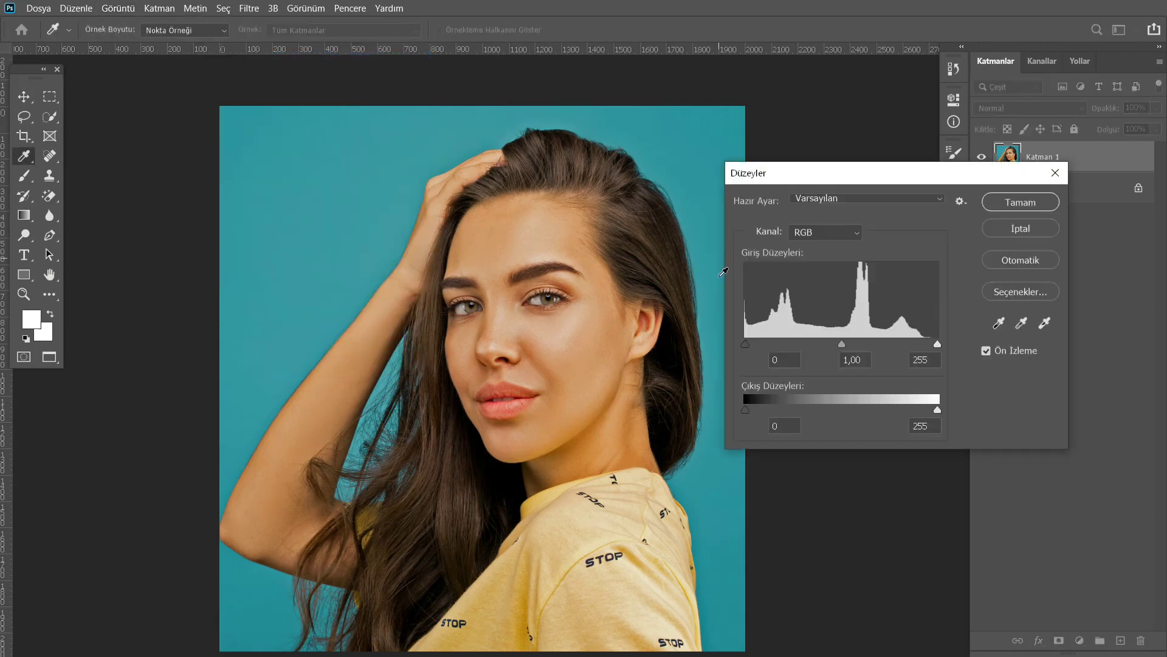
pyautogui.moveTo(747, 344); pyautogui.dragTo(763, 344)
pyautogui.moveTo(850, 345)
pyautogui.mouseDown()
pyautogui.moveTo(834, 345)
pyautogui.moveTo(849, 344)
pyautogui.mouseUp()
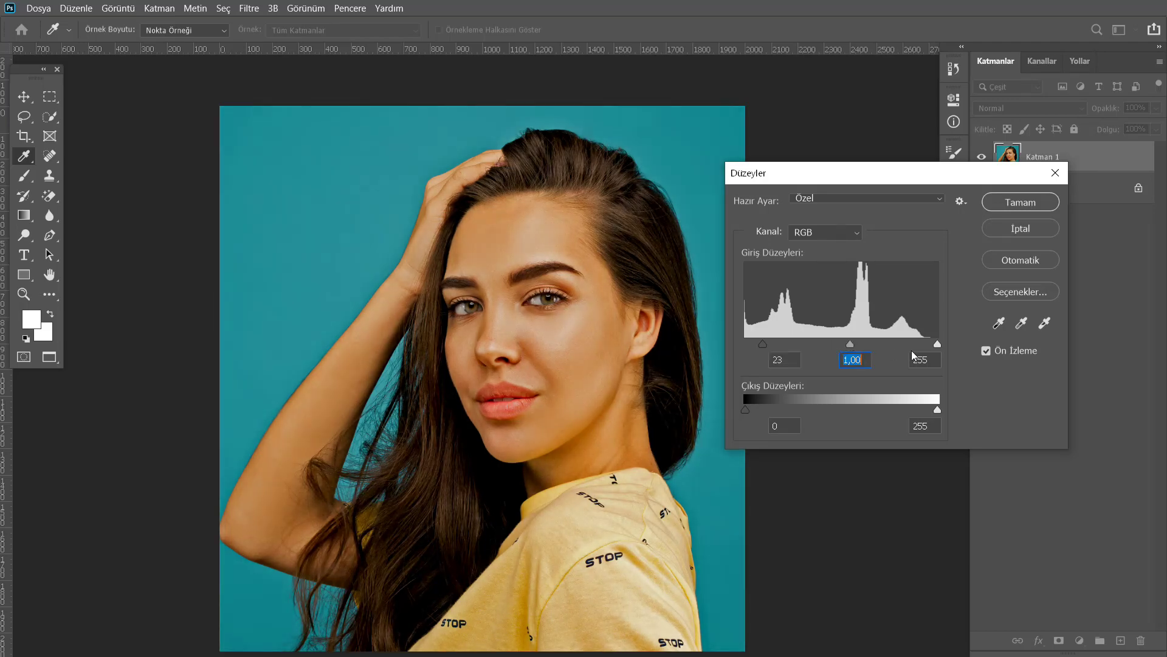
pyautogui.moveTo(936, 344); pyautogui.dragTo(925, 344)
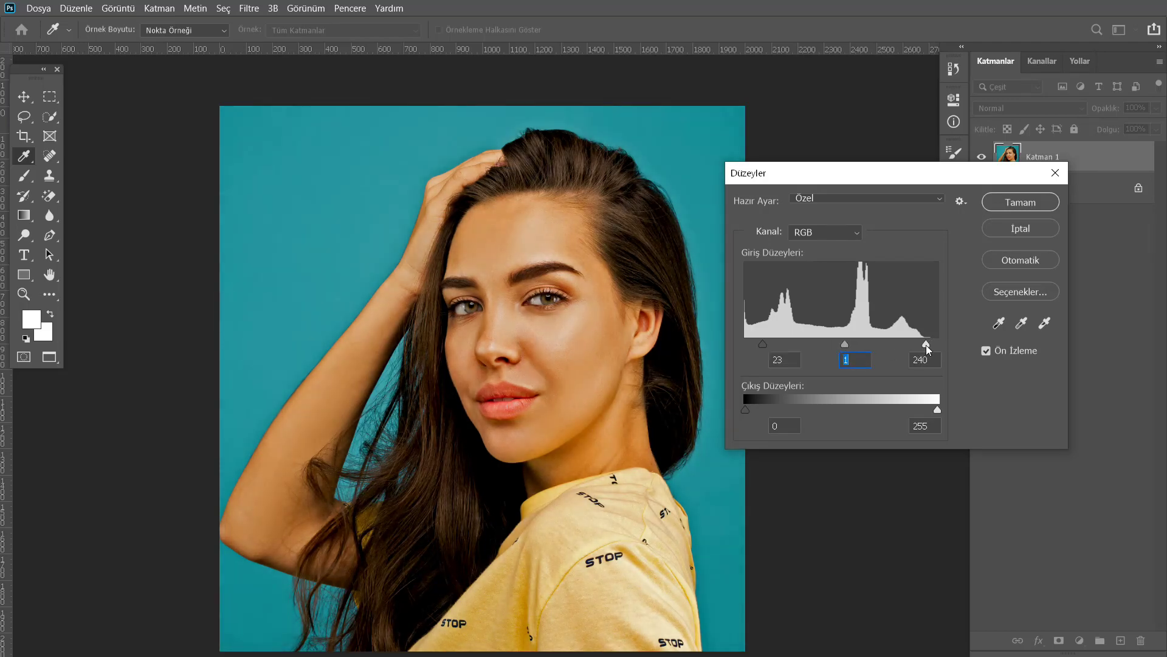
pyautogui.click(925, 345)
pyautogui.click(1015, 203)
pyautogui.press('v')
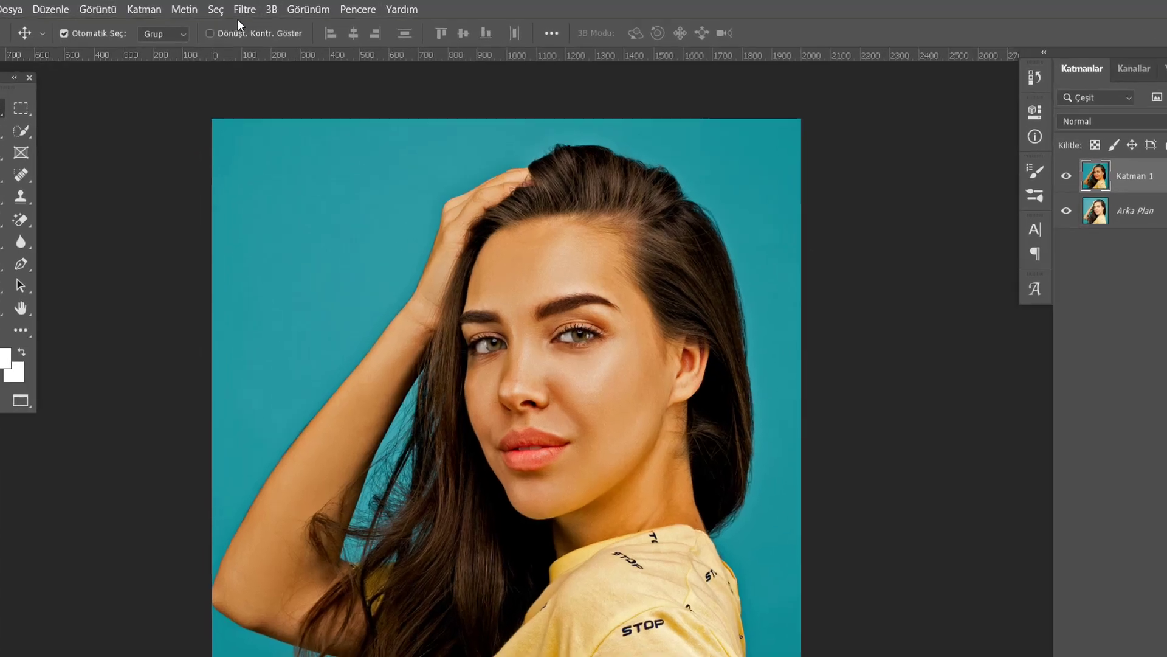
# Step: Sharpen Katman 1 with Unsharp Mask: amount 100%, radius 10 px, threshold 10 levels
pyautogui.click(249, 8)
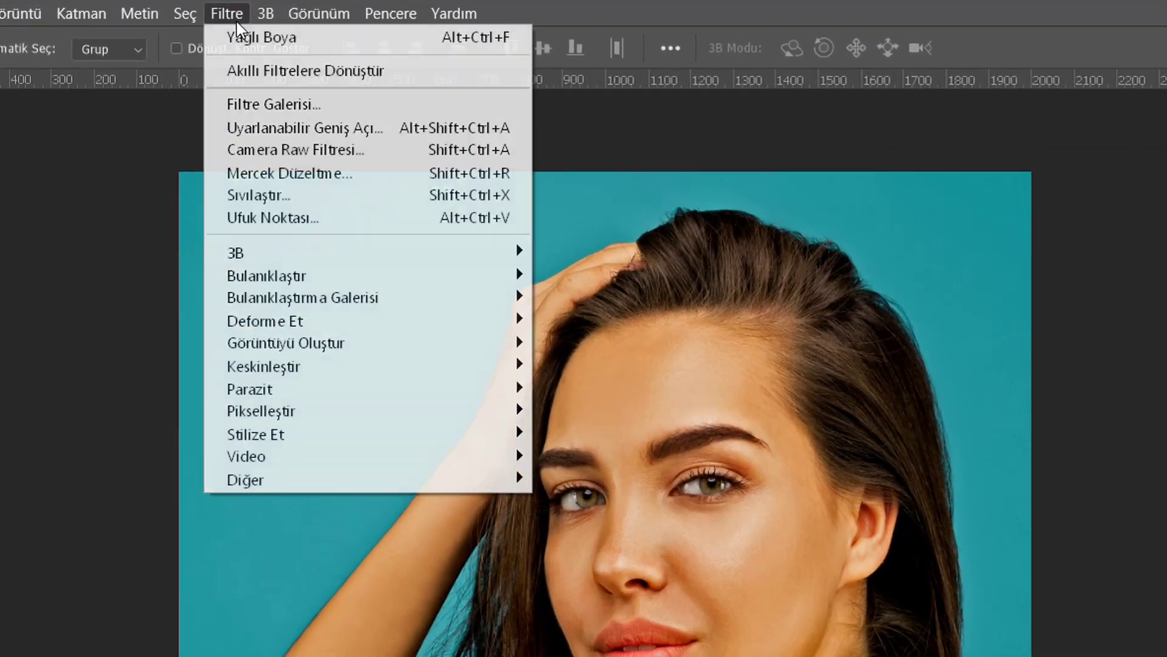
pyautogui.moveTo(263, 377)
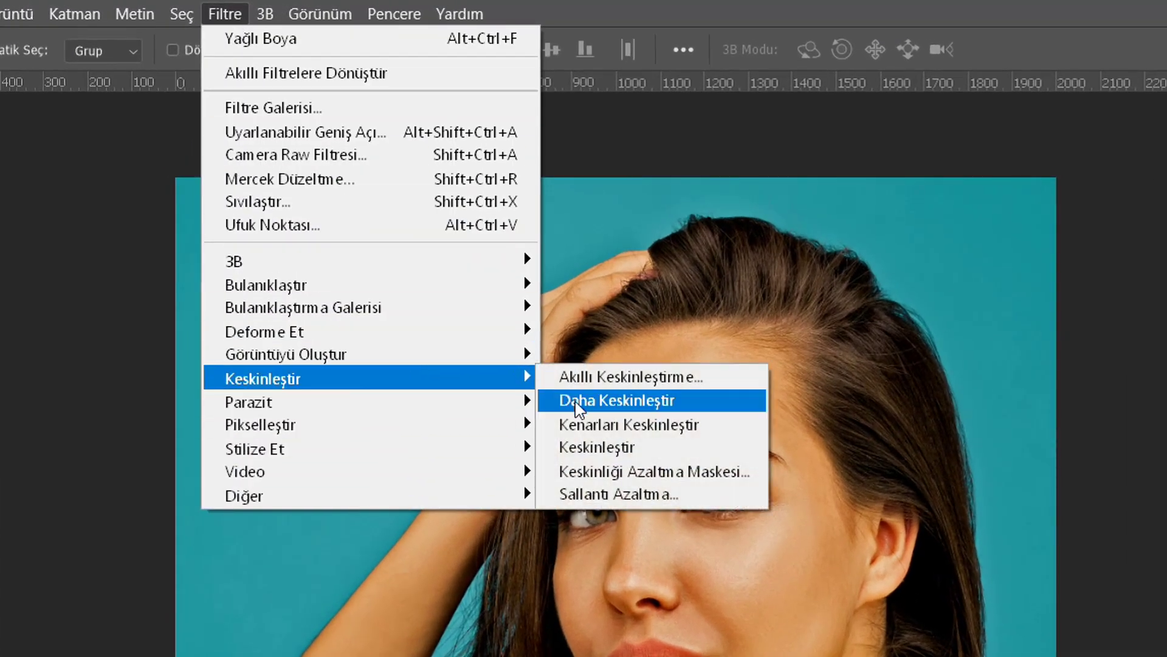
pyautogui.click(729, 472)
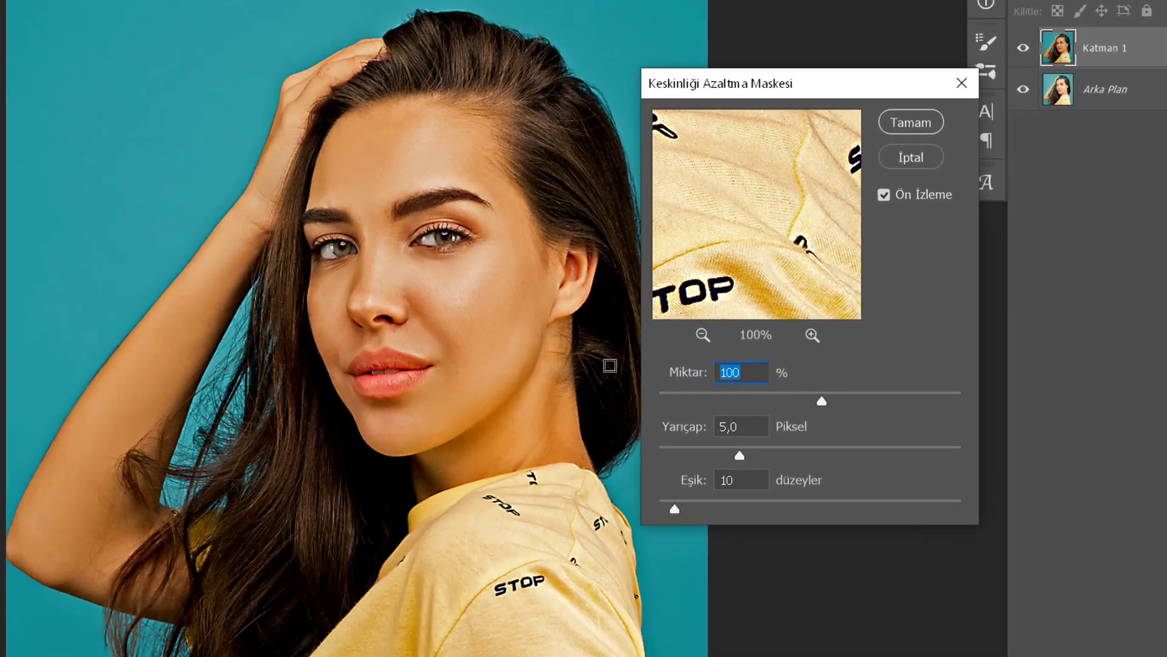
pyautogui.moveTo(754, 398); pyautogui.dragTo(973, 403)
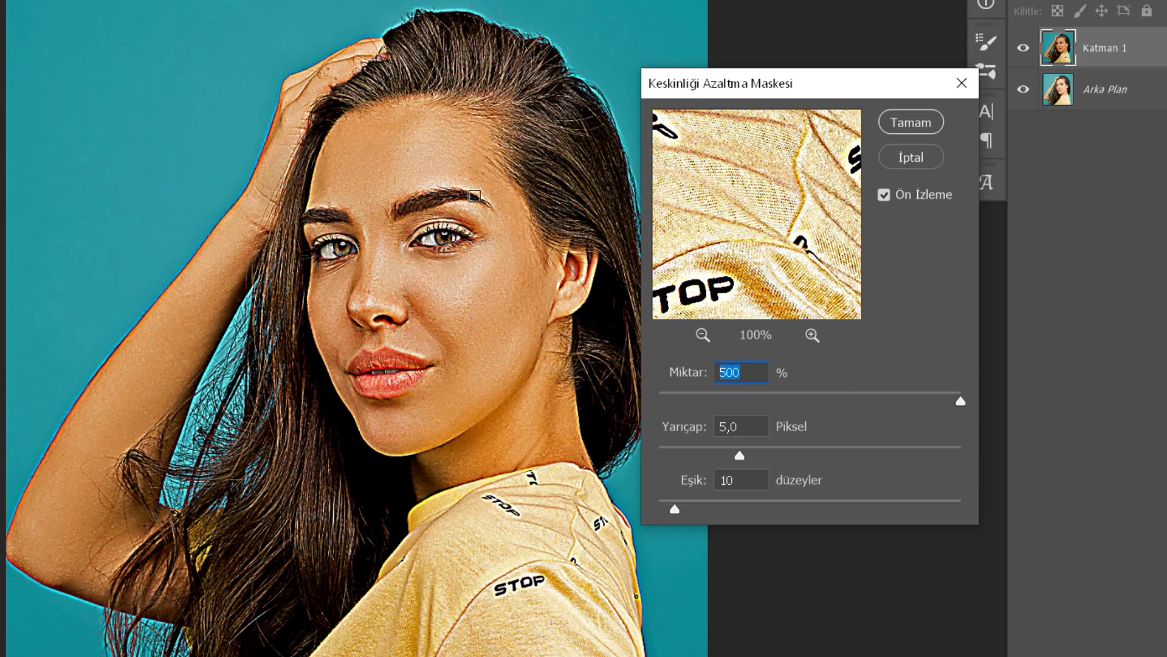
pyautogui.moveTo(959, 402); pyautogui.dragTo(578, 406)
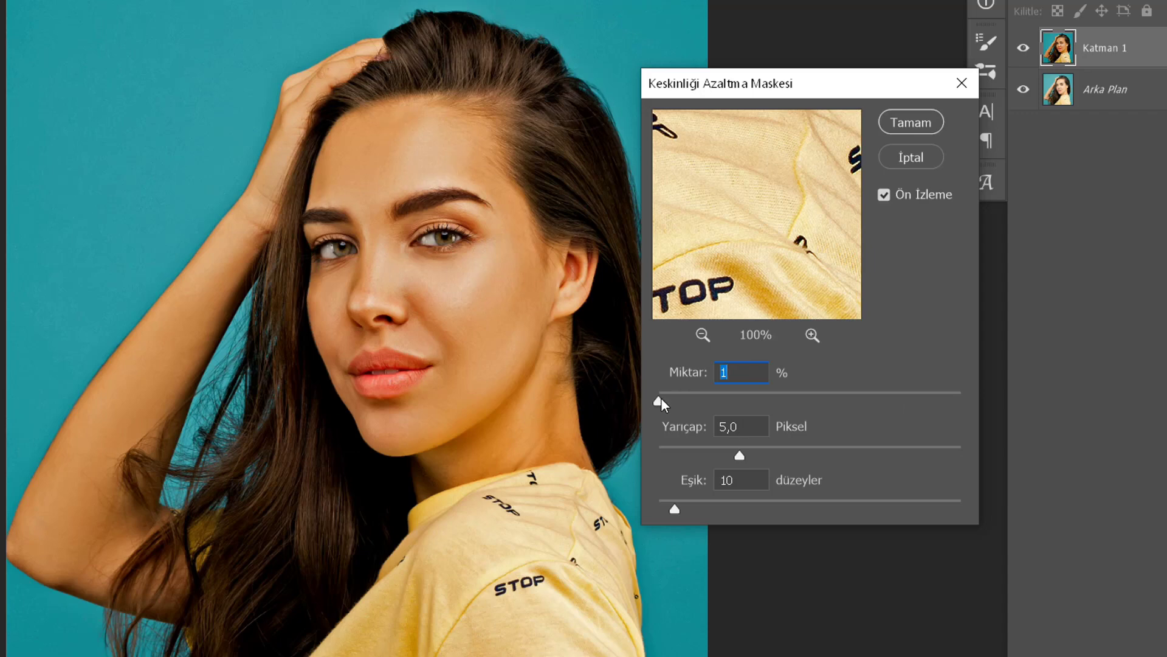
pyautogui.moveTo(716, 397); pyautogui.dragTo(792, 394)
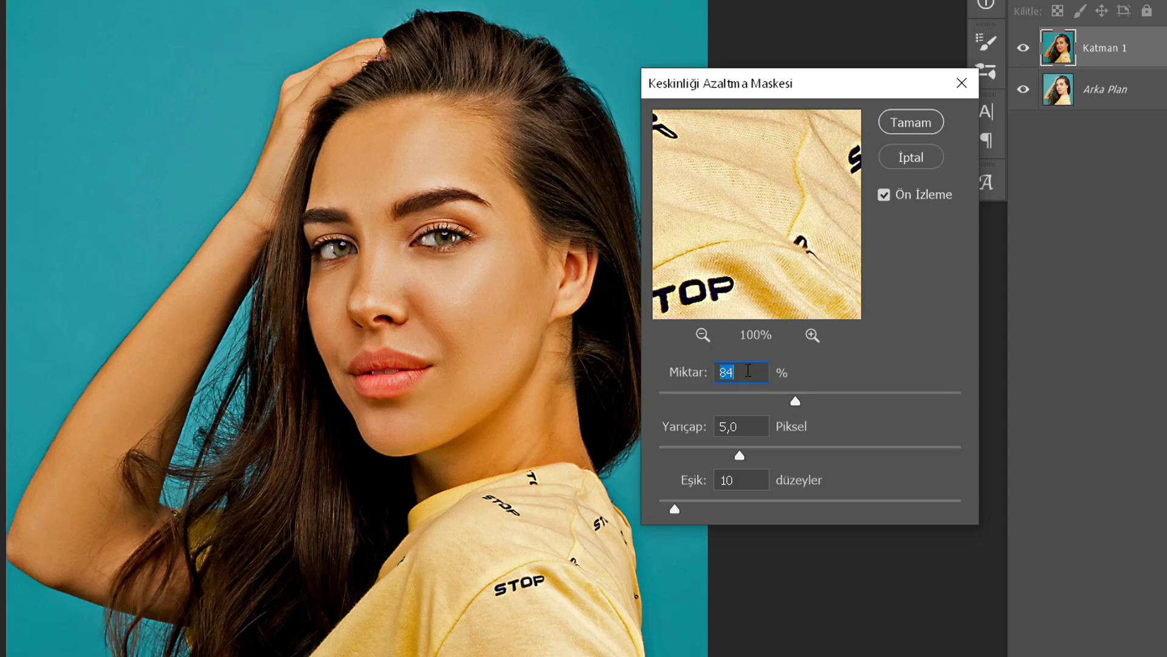
pyautogui.write('100')
pyautogui.moveTo(737, 454); pyautogui.dragTo(779, 453)
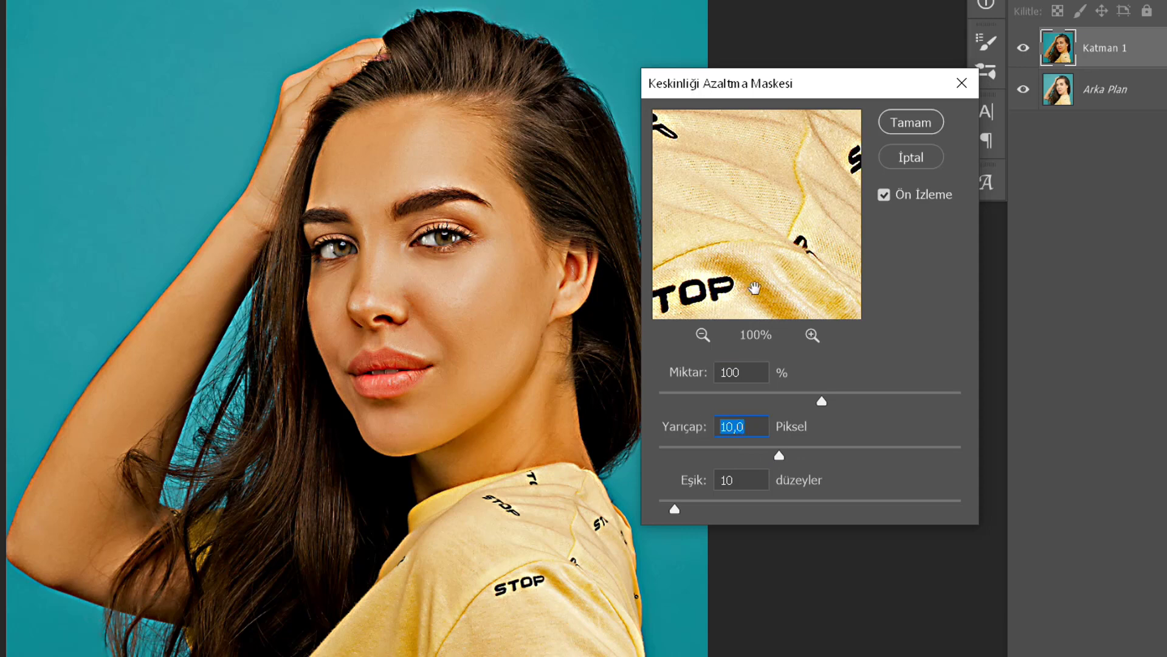
pyautogui.click(894, 127)
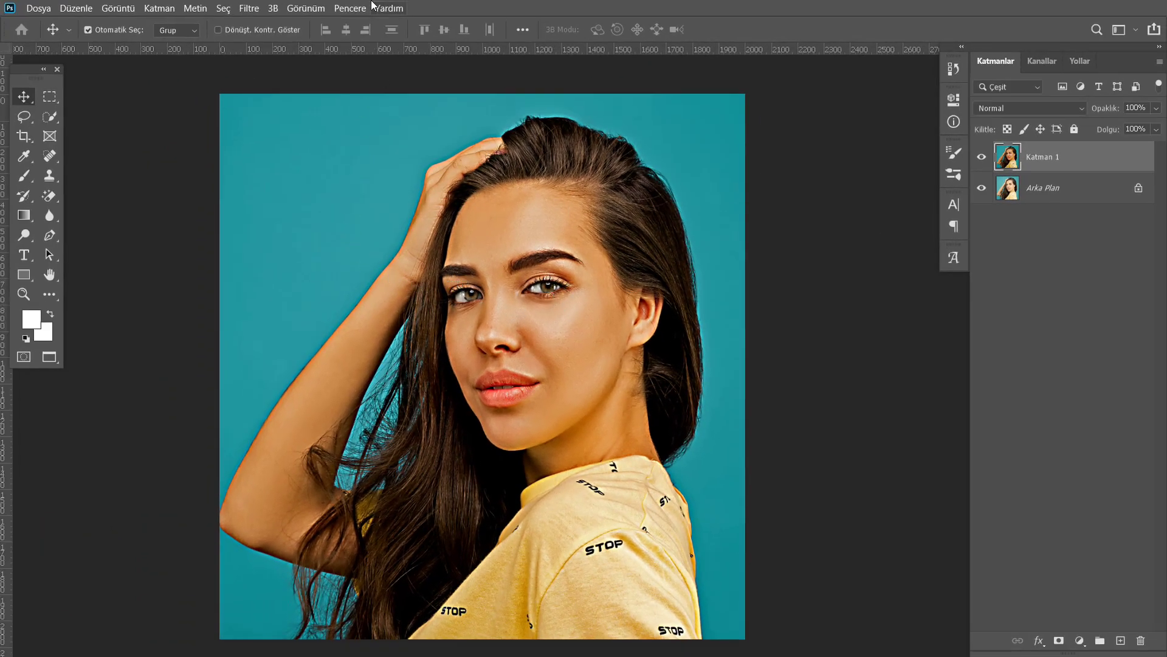
# Step: Apply the Diffuse stylize filter to Katman 1 in Anisotropic (Eşyönsüz) mode
pyautogui.click(249, 8)
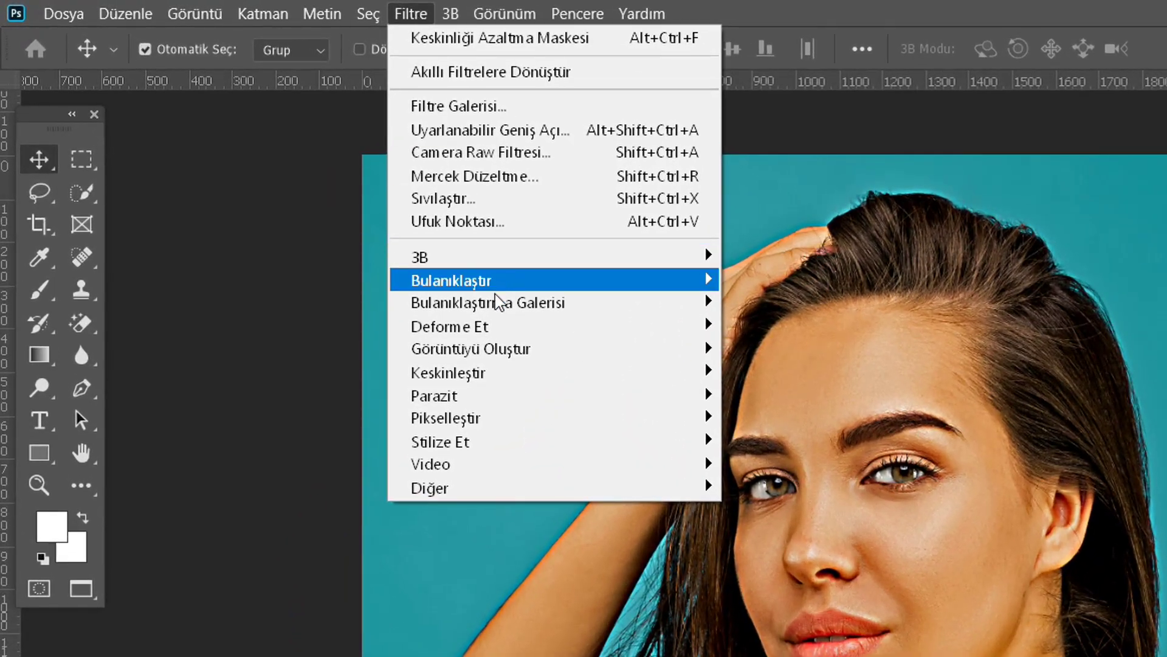
pyautogui.moveTo(323, 353)
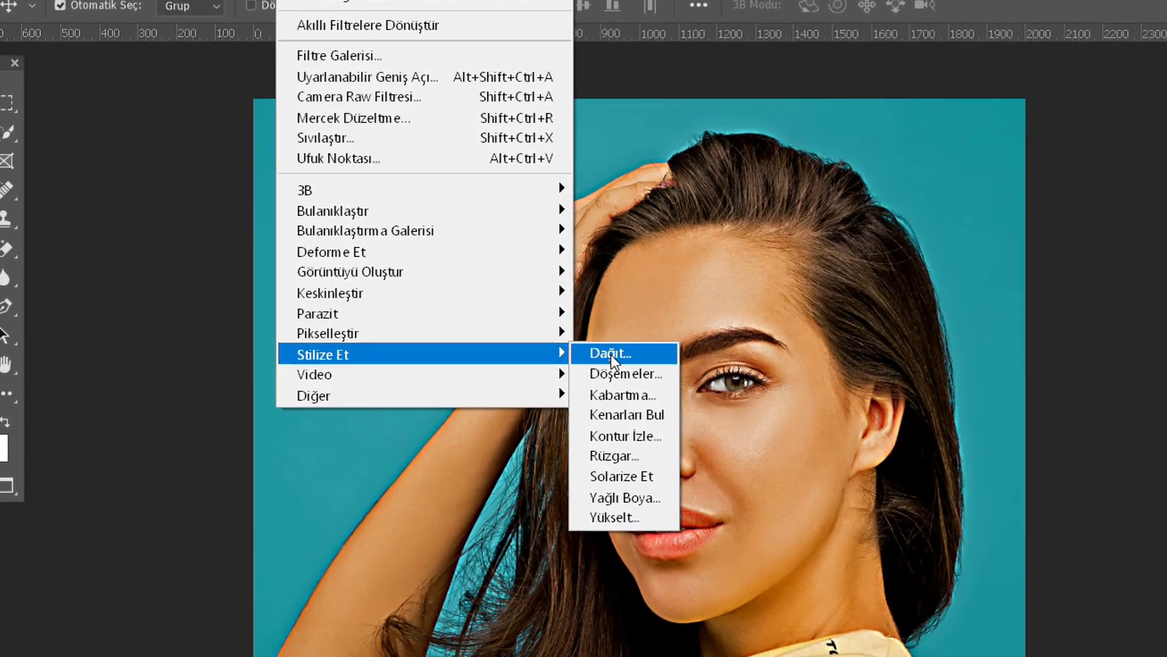
pyautogui.click(520, 301)
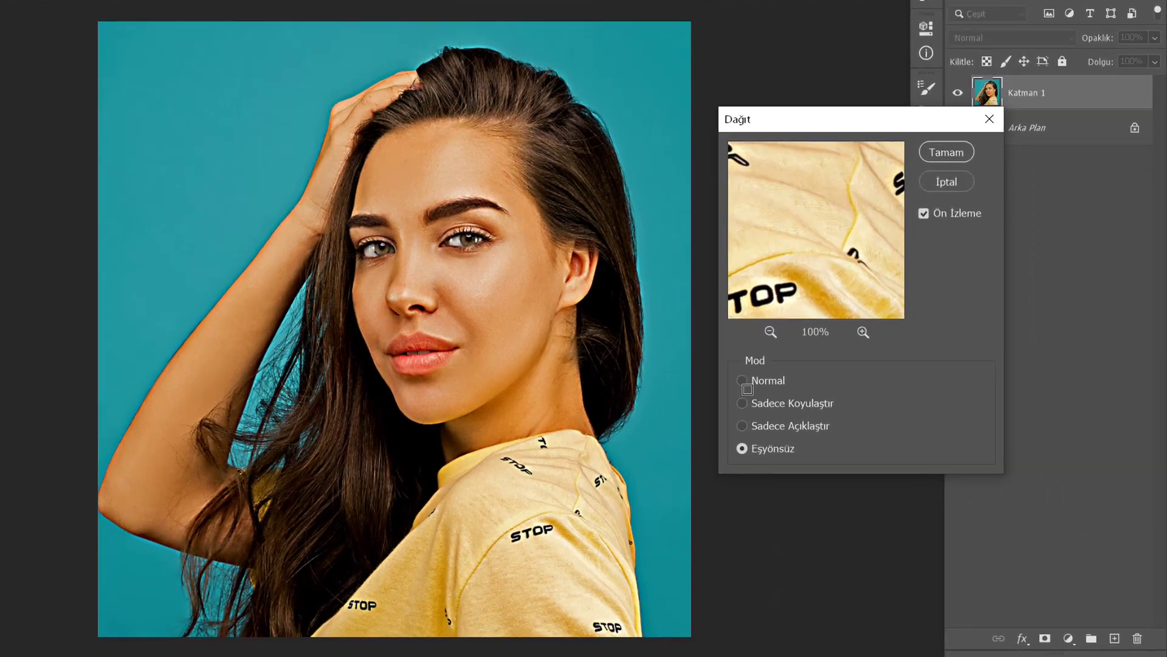
pyautogui.click(791, 413)
pyautogui.click(724, 440)
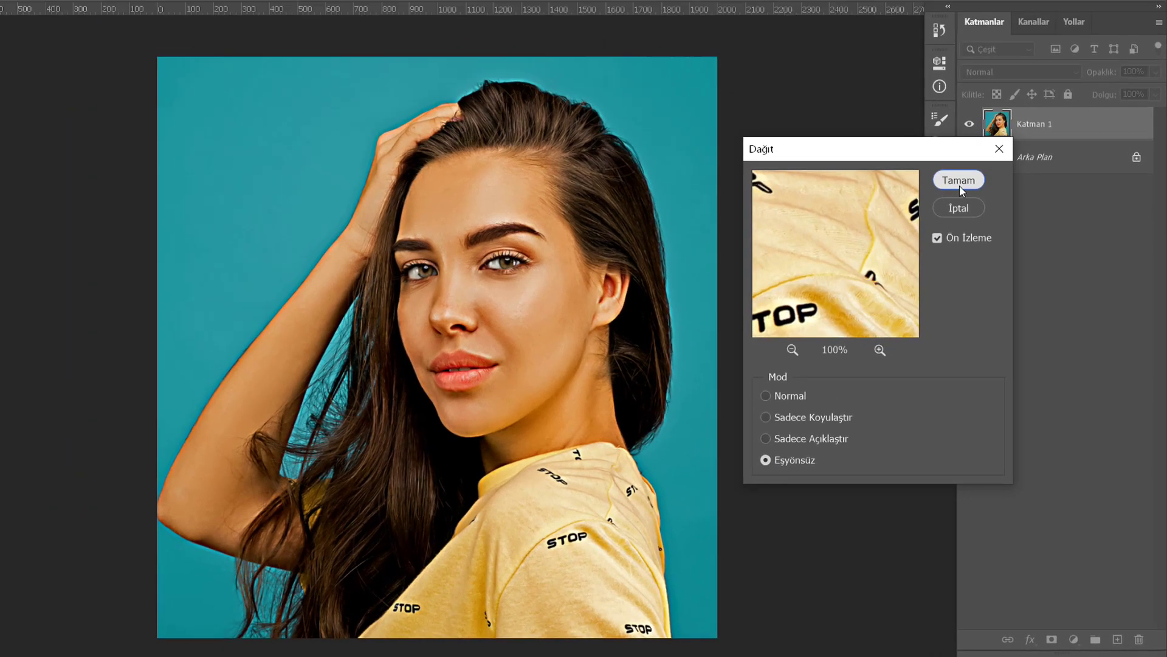
pyautogui.click(960, 181)
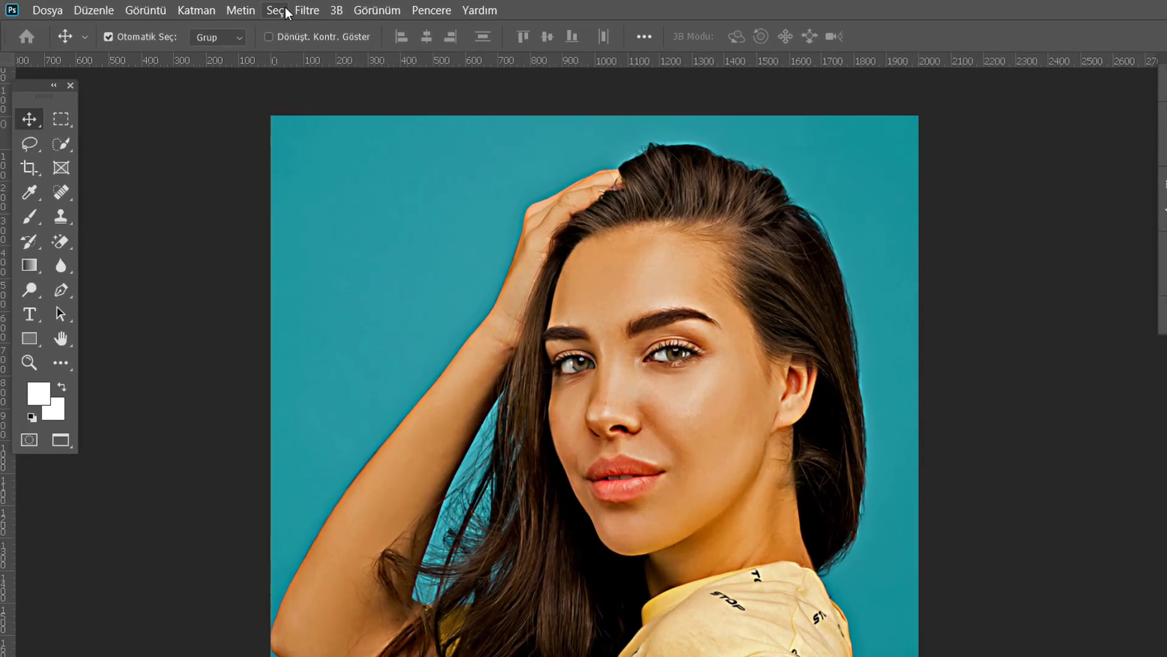
# Step: Run the High Pass filter on Katman 1 with a 40-pixel radius
pyautogui.click(365, 13)
pyautogui.moveTo(381, 433)
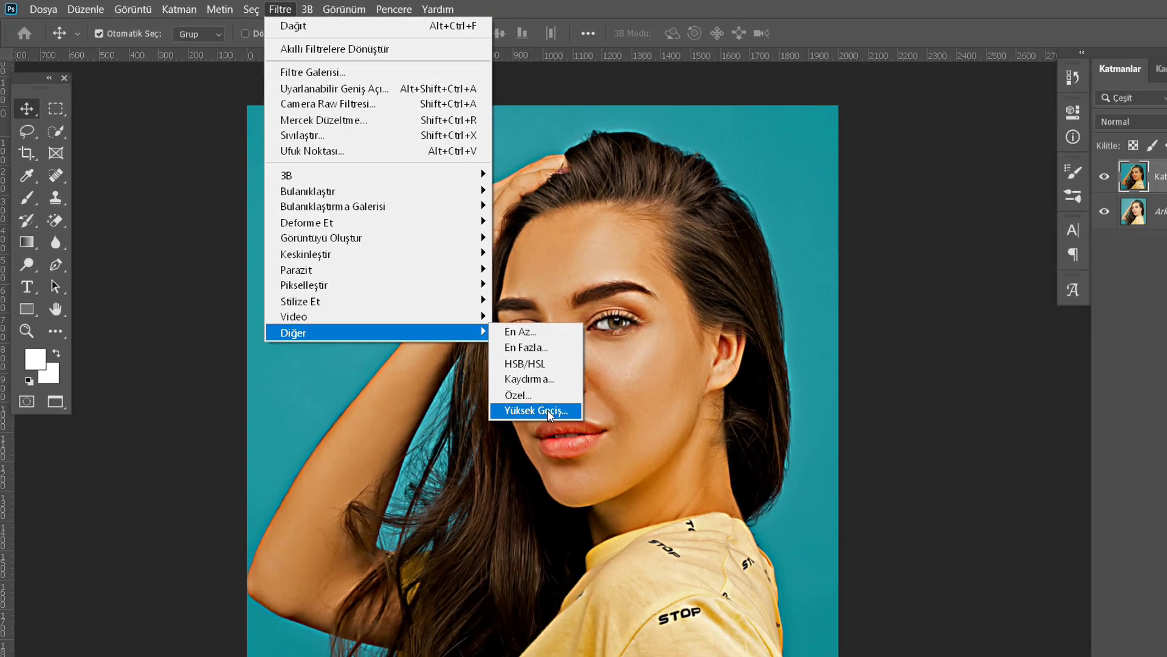
pyautogui.click(690, 528)
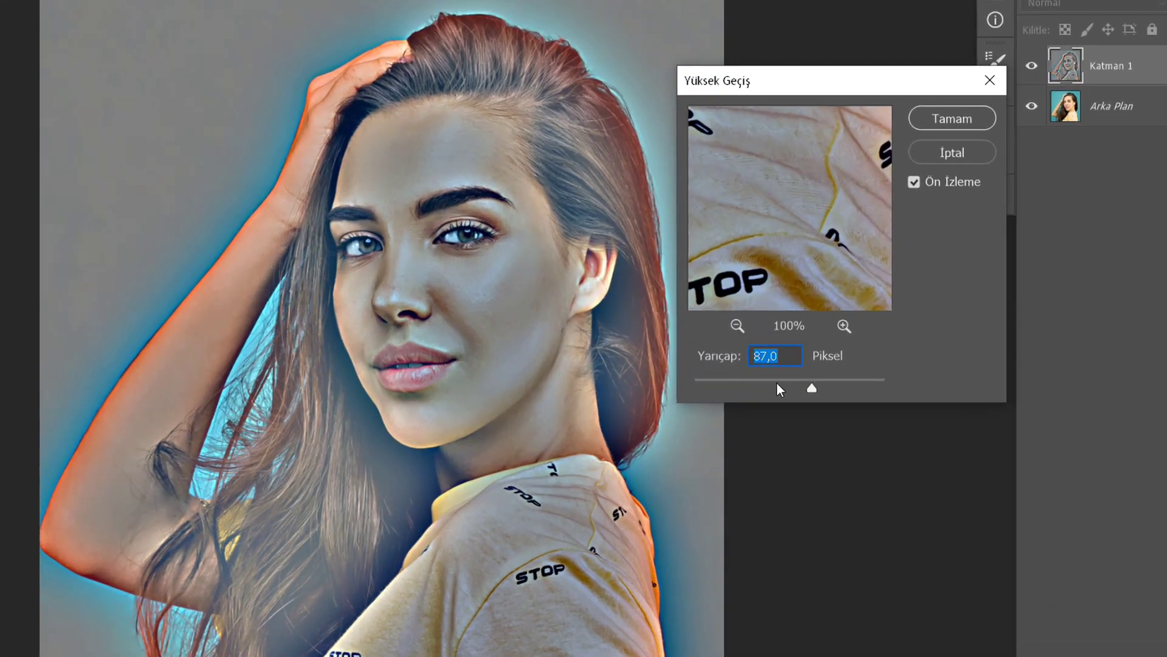
pyautogui.moveTo(773, 380); pyautogui.dragTo(693, 382)
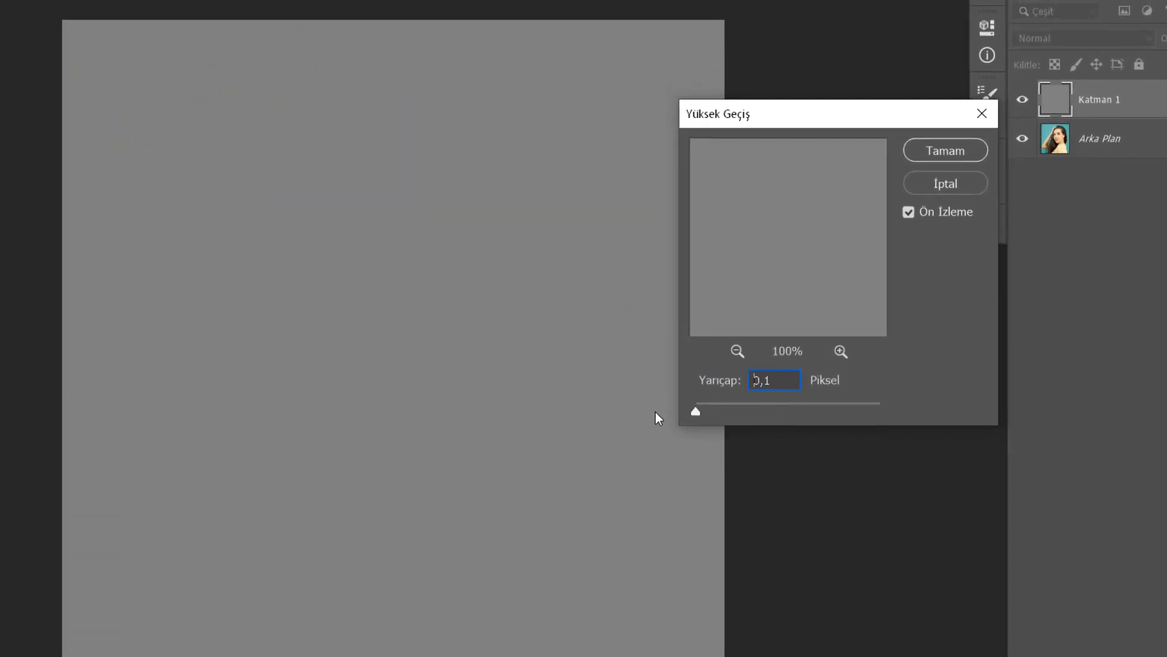
pyautogui.moveTo(695, 411); pyautogui.dragTo(932, 415)
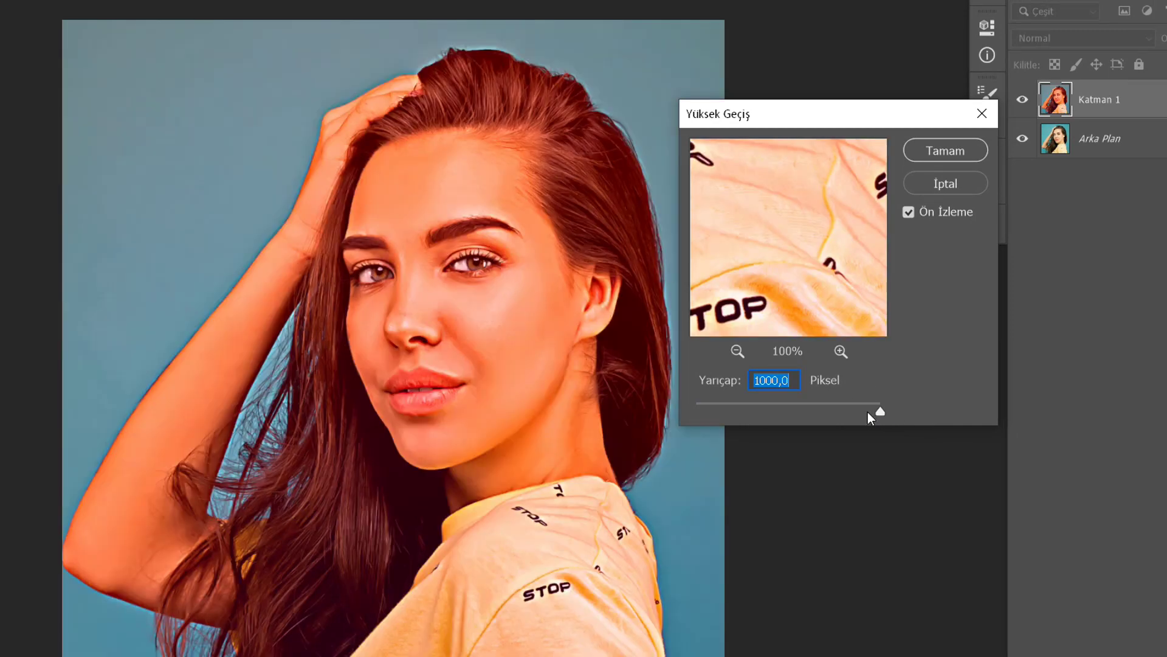
pyautogui.moveTo(880, 411); pyautogui.dragTo(762, 411)
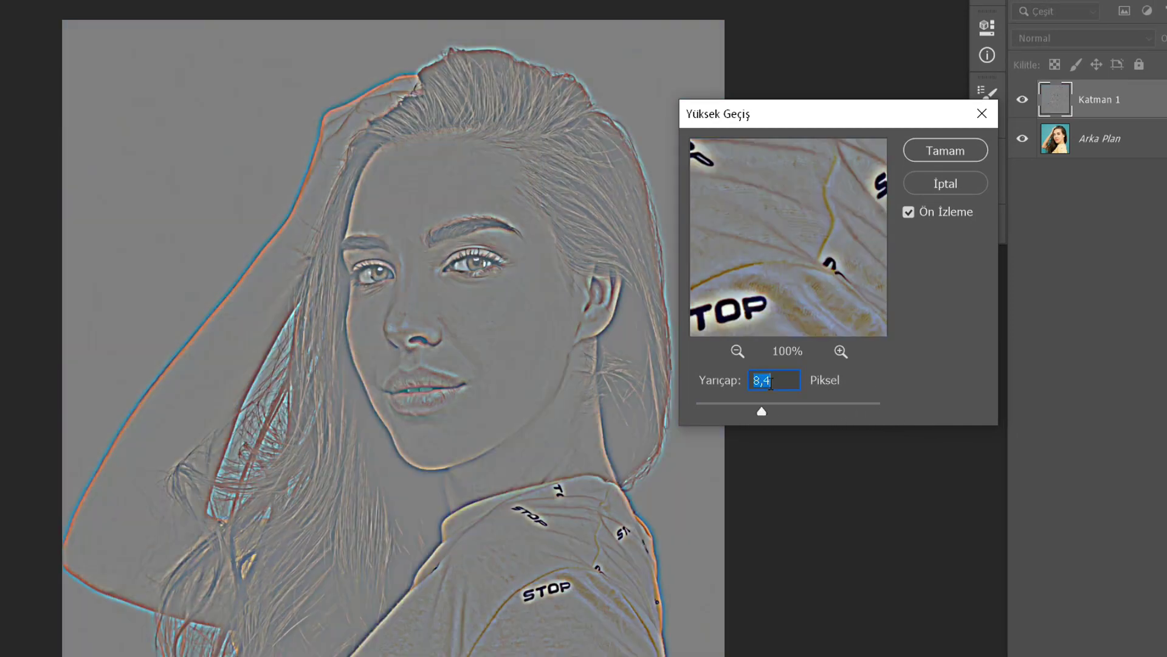
pyautogui.write('50')
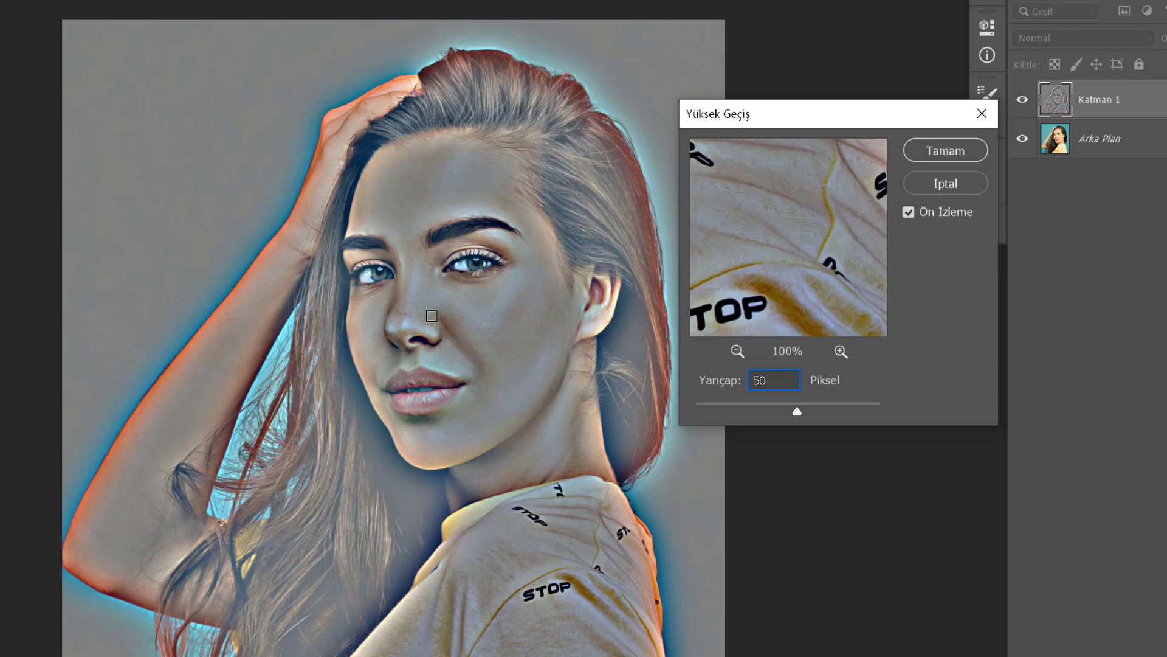
pyautogui.moveTo(797, 412); pyautogui.dragTo(786, 411)
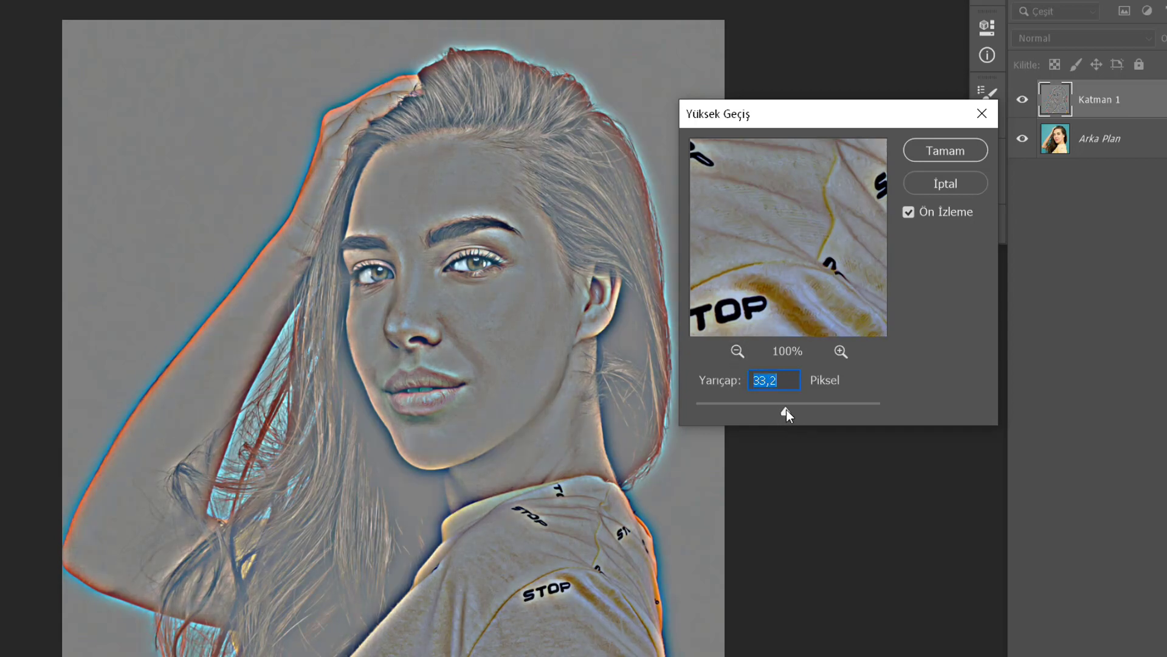
pyautogui.write('40')
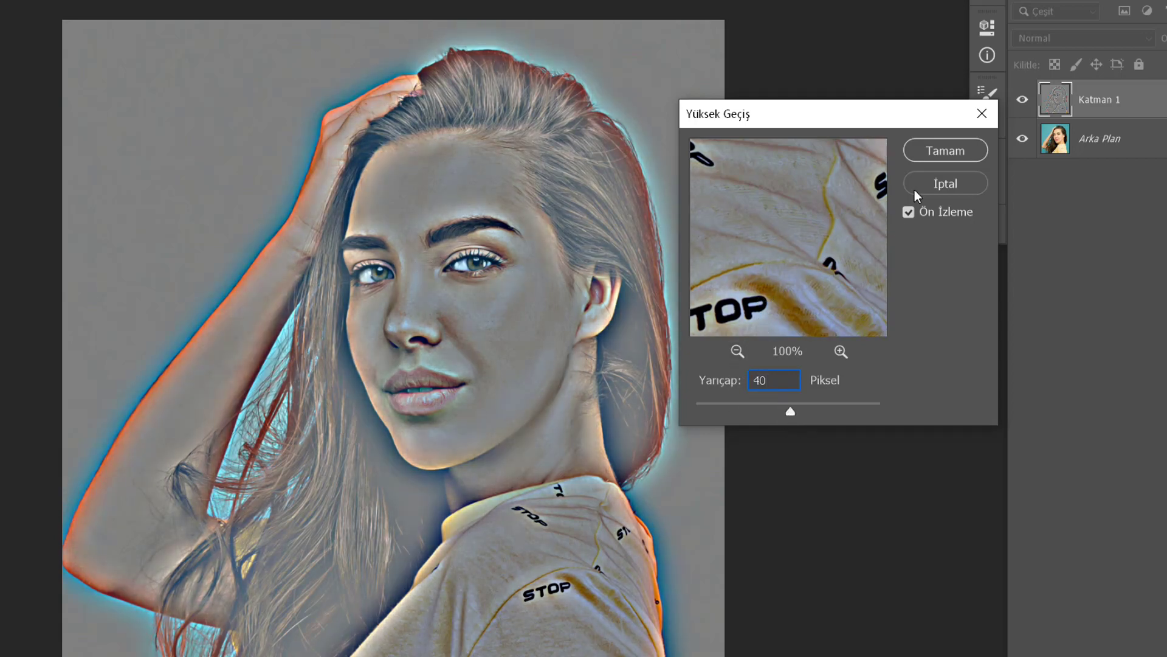
pyautogui.click(935, 154)
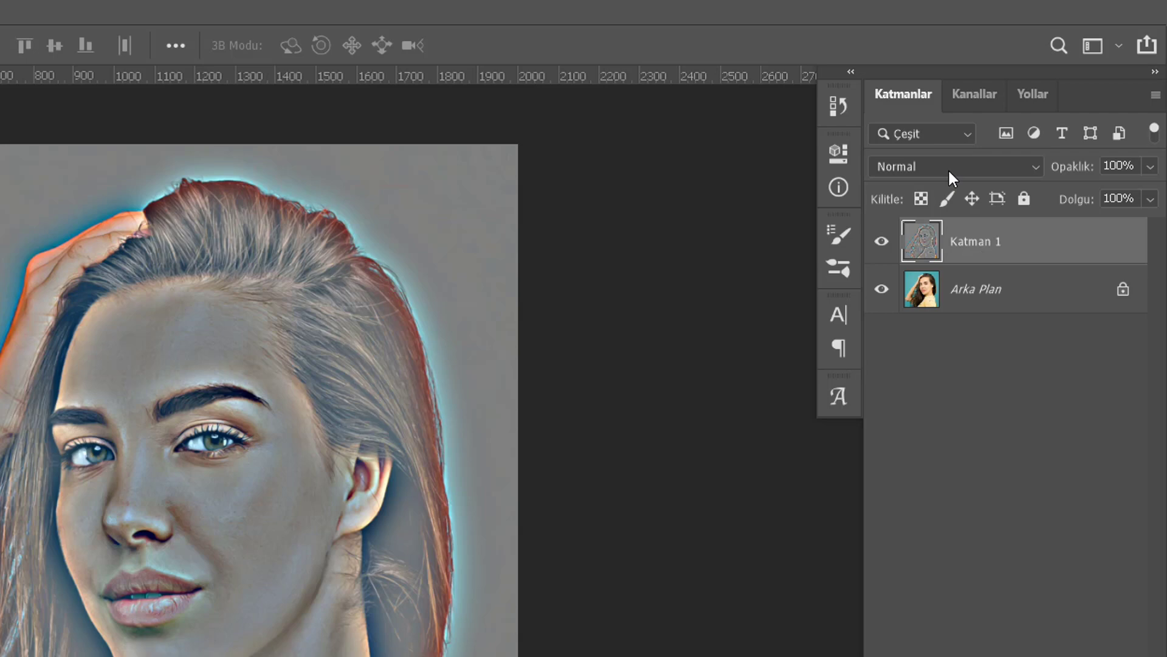
# Step: Switch Katman 1 to Overlay (Kaplama) blending and duplicate it as Katman 1 kopya
pyautogui.click(947, 168)
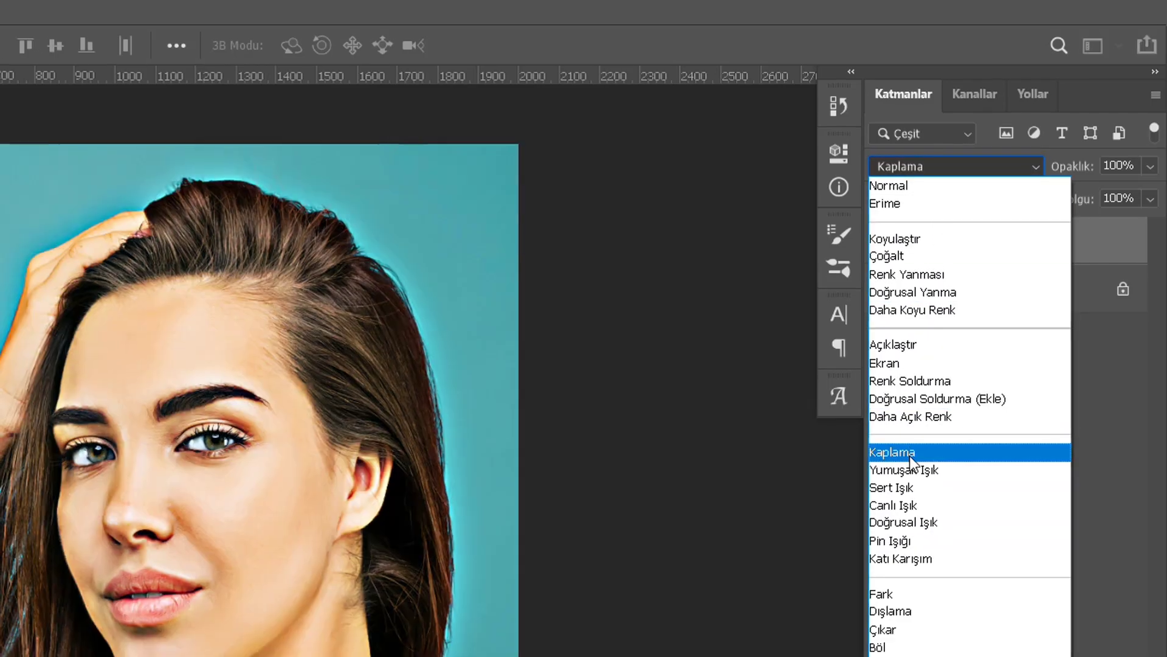
pyautogui.click(910, 455)
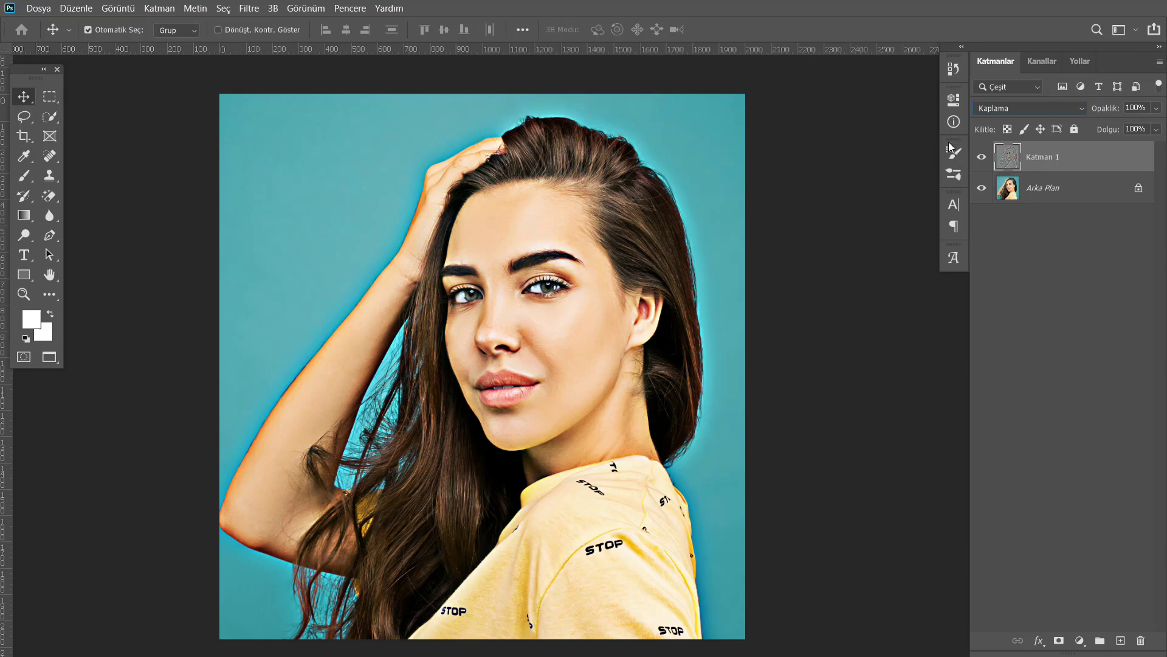
pyautogui.hotkey('ctrl', 'j')
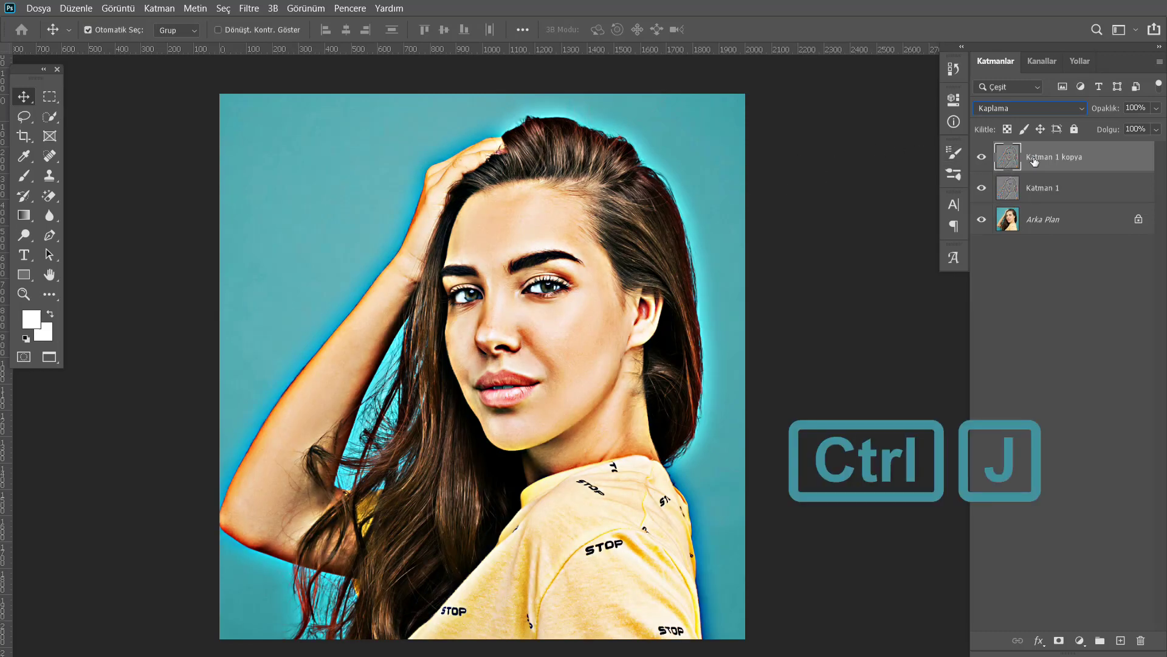
# Step: Start the Oil Paint filter on Katman 1 kopya and trial stylization values
pyautogui.click(254, 7)
pyautogui.moveTo(384, 385)
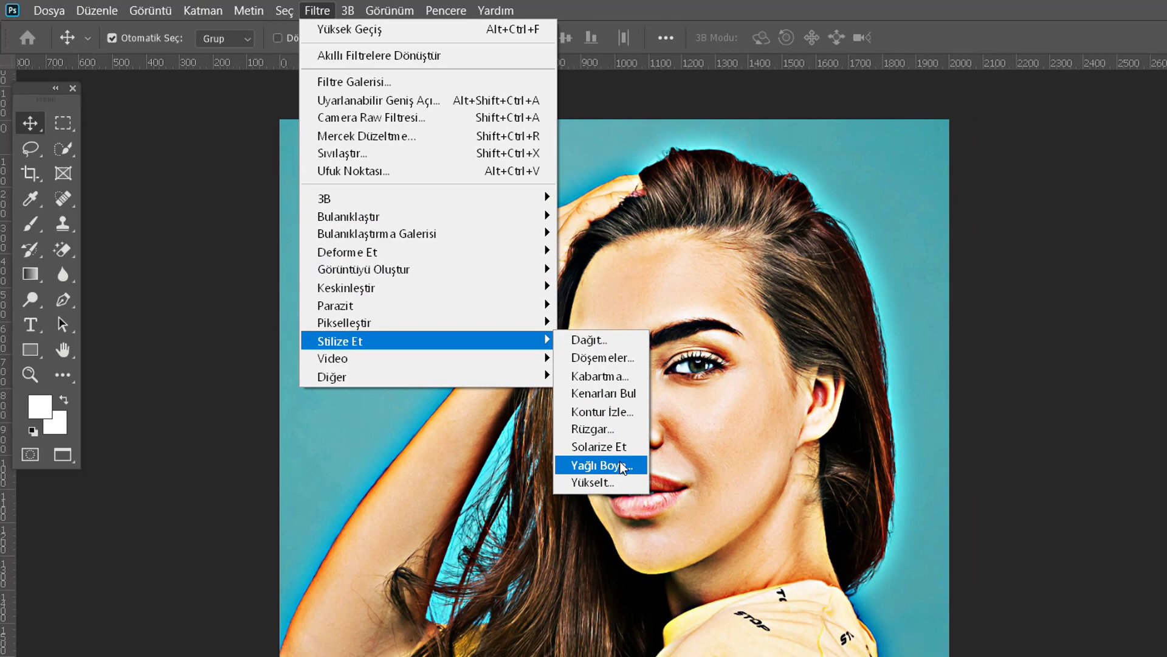
pyautogui.click(641, 495)
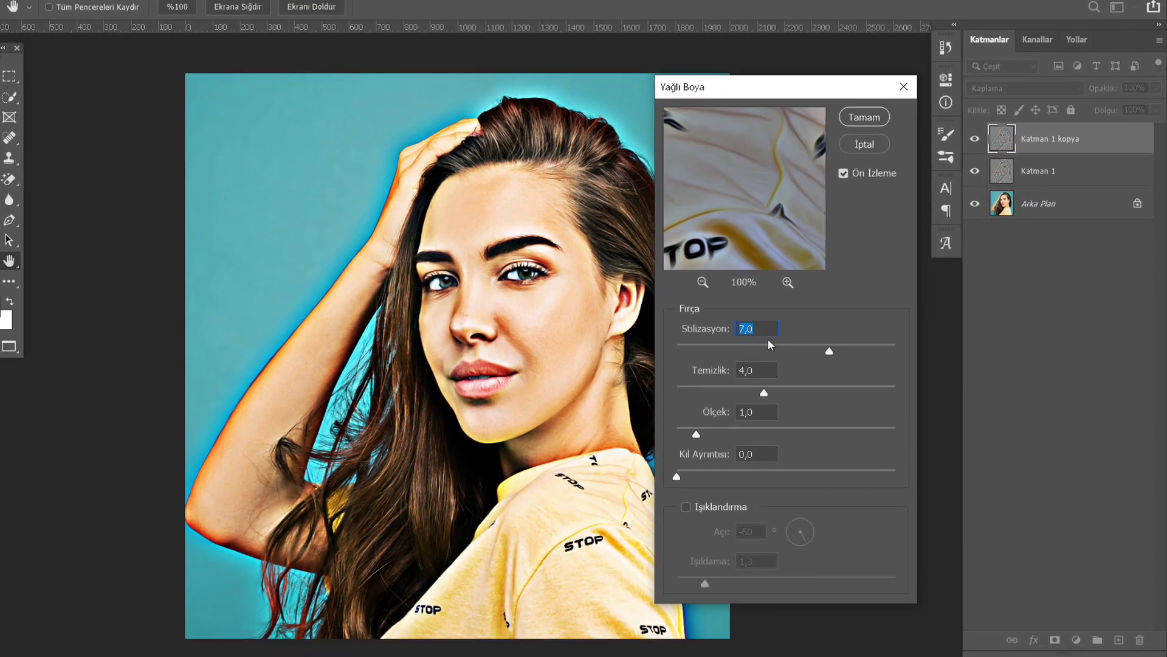
pyautogui.moveTo(792, 364); pyautogui.dragTo(767, 361)
pyautogui.moveTo(722, 327); pyautogui.dragTo(680, 325)
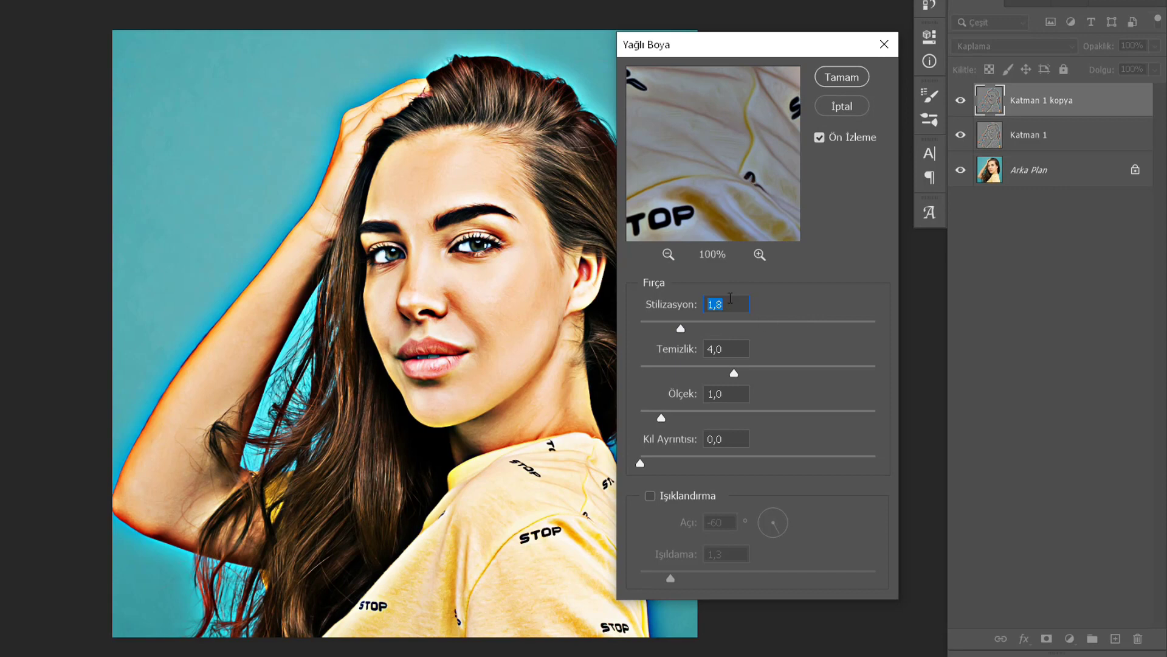
pyautogui.write('50')
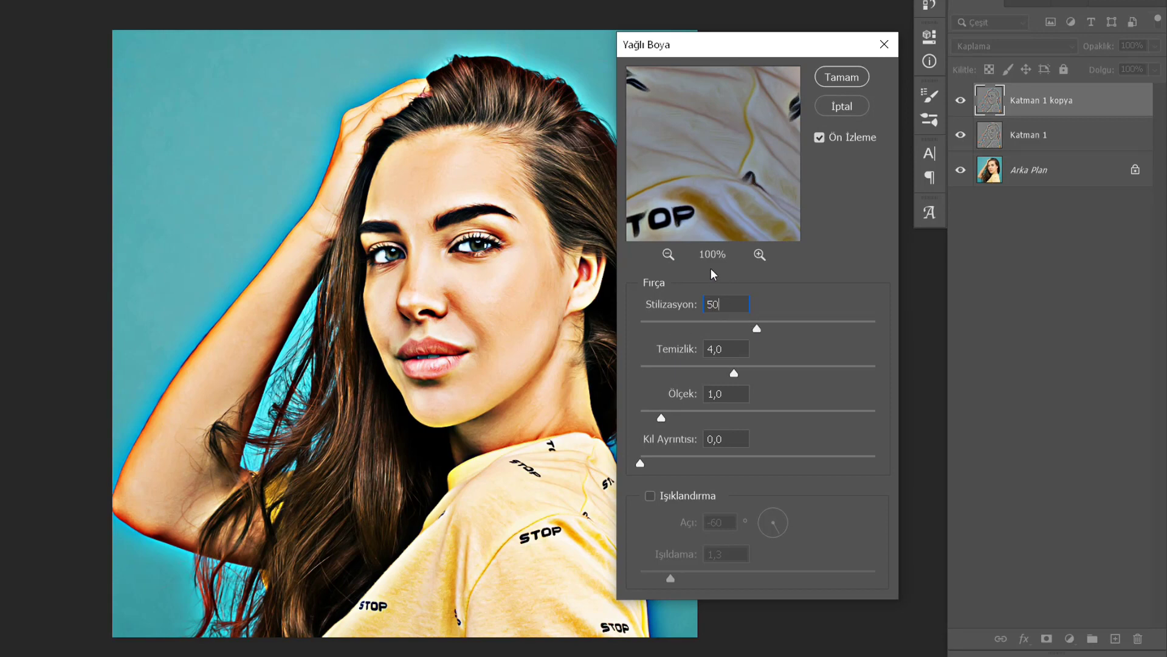
pyautogui.press('Tab')
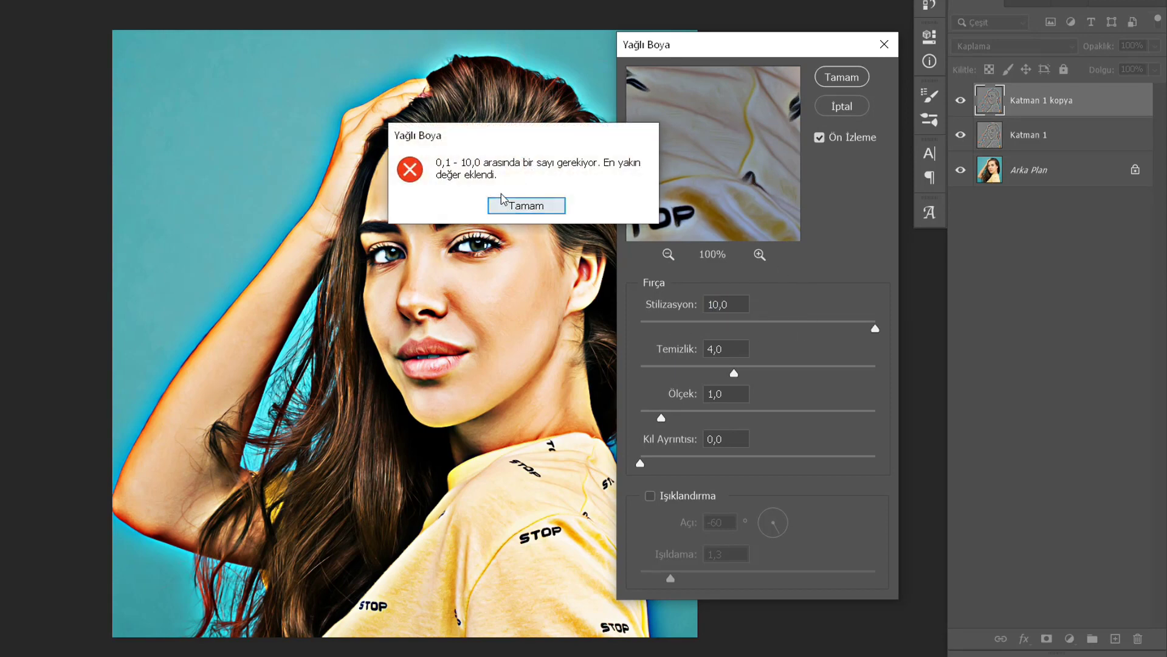
pyautogui.click(510, 204)
pyautogui.write('5,1')
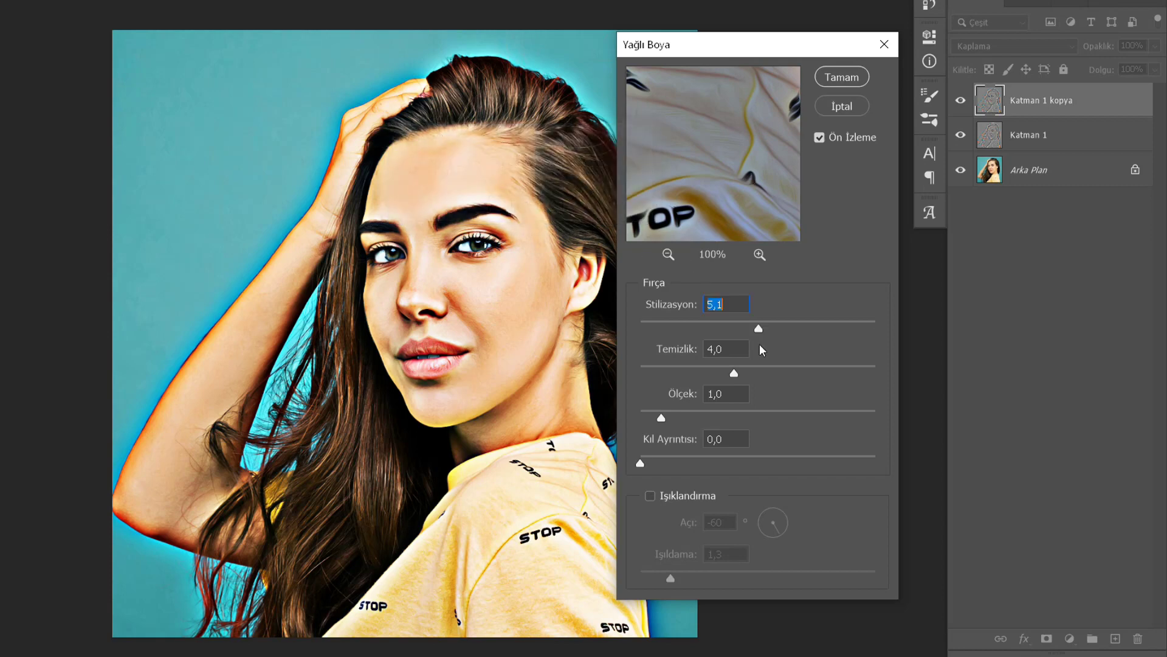
# Step: Apply Oil Paint with stylization 8, cleanliness 4, scale 1, lighting off
pyautogui.moveTo(757, 330)
pyautogui.mouseDown()
pyautogui.moveTo(715, 328)
pyautogui.moveTo(857, 330)
pyautogui.moveTo(792, 328)
pyautogui.mouseUp()
pyautogui.moveTo(708, 163)
pyautogui.mouseDown()
pyautogui.moveTo(699, 102)
pyautogui.moveTo(689, 176)
pyautogui.mouseUp()
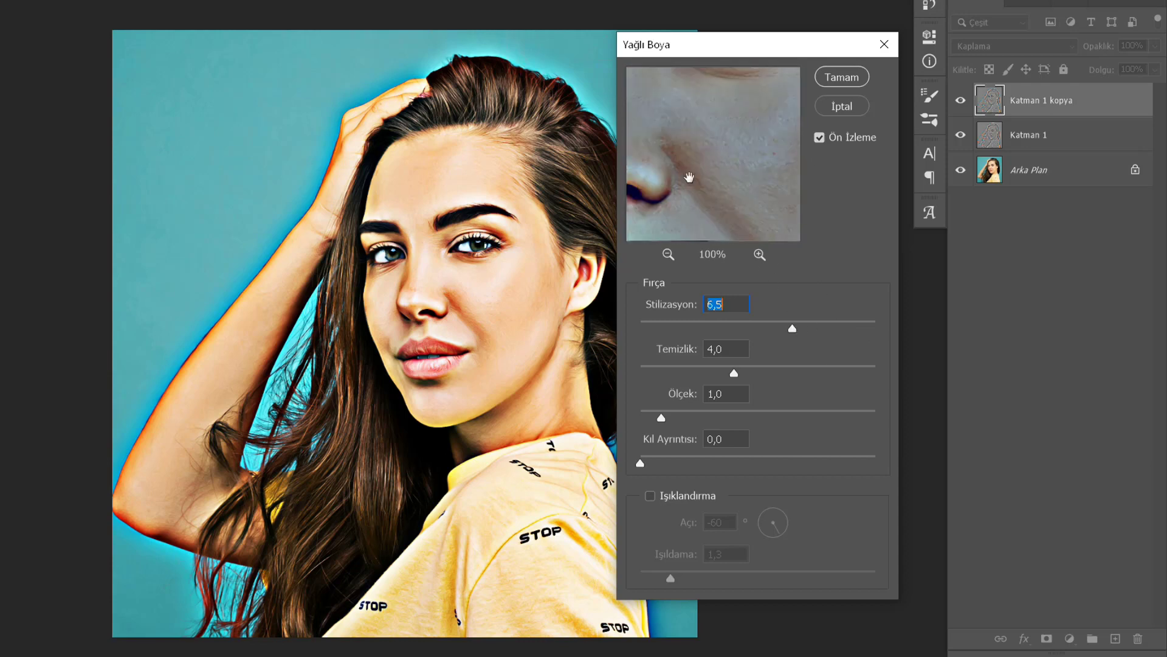
pyautogui.click(669, 256)
pyautogui.click(670, 256)
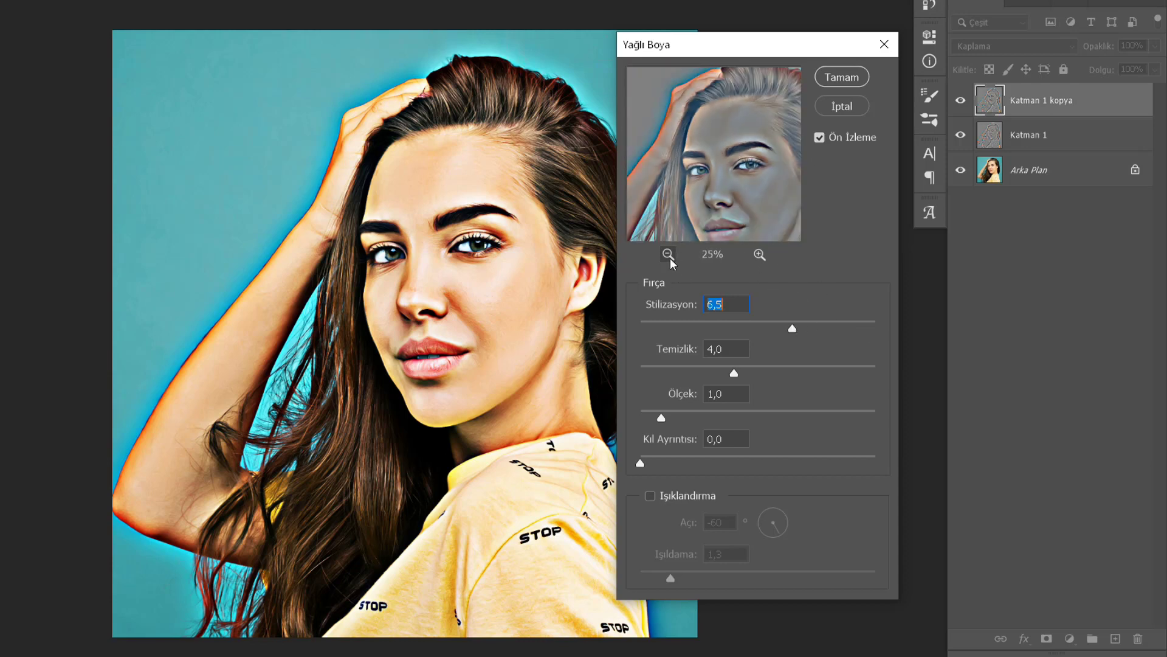
pyautogui.click(759, 254)
pyautogui.moveTo(792, 328)
pyautogui.mouseDown()
pyautogui.moveTo(724, 329)
pyautogui.moveTo(892, 326)
pyautogui.mouseUp()
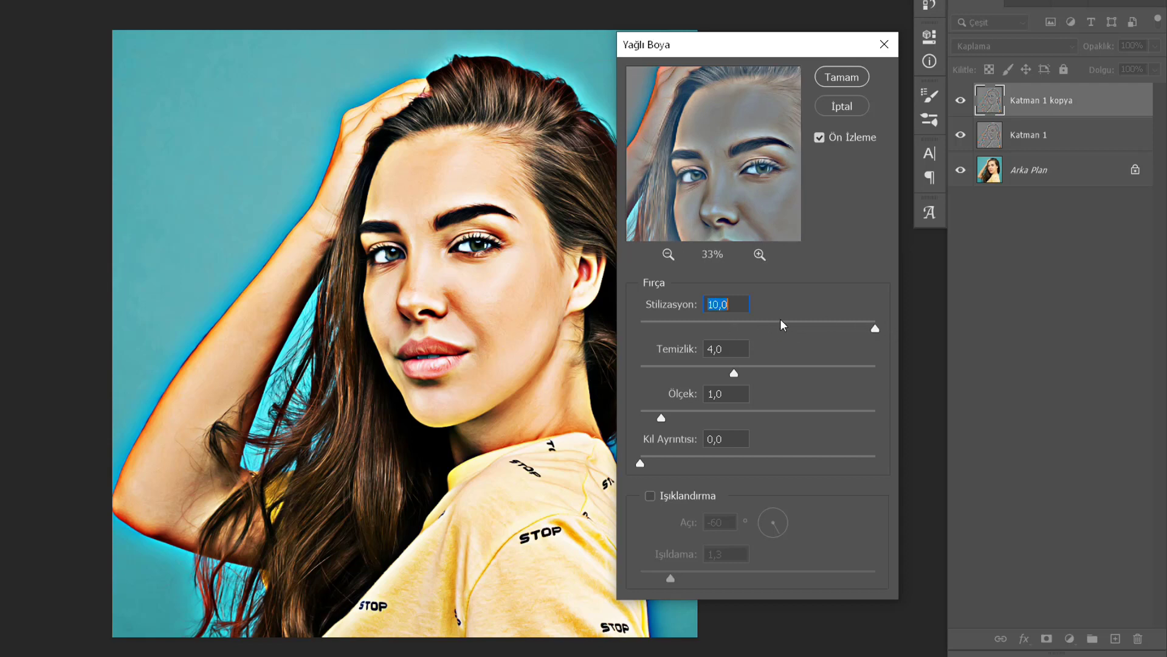
pyautogui.moveTo(781, 322); pyautogui.dragTo(797, 322)
pyautogui.write('8')
pyautogui.click(822, 79)
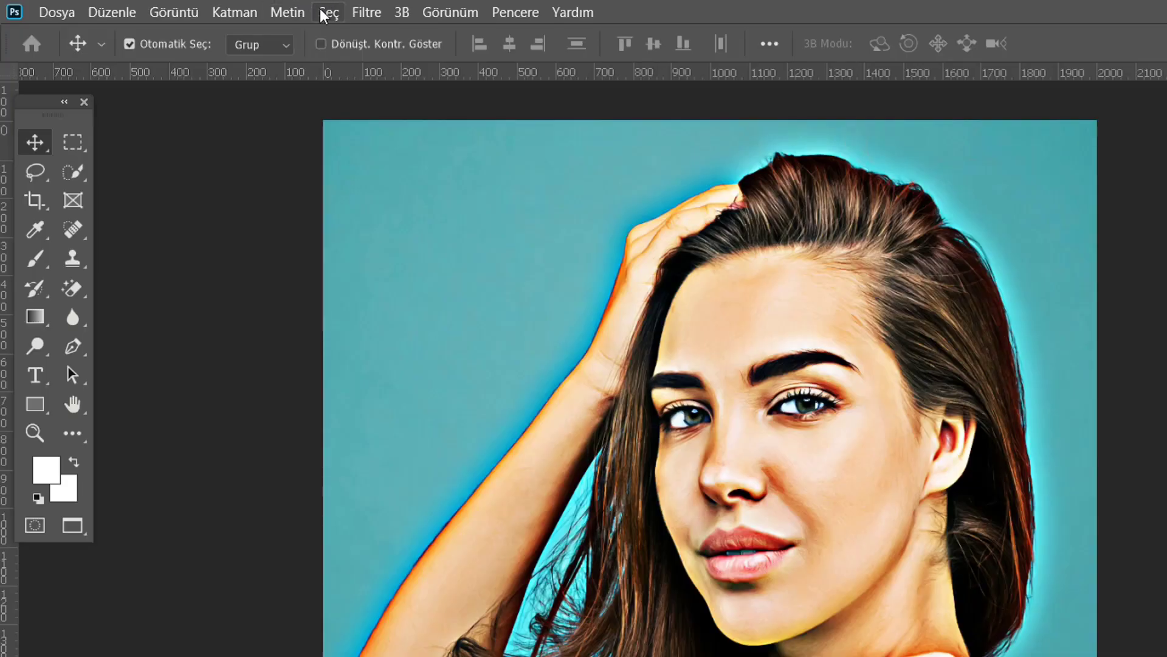
# Step: Sharpen Katman 1 kopya with Unsharp Mask at amount 100%, radius 10 px, threshold 10
pyautogui.click(363, 13)
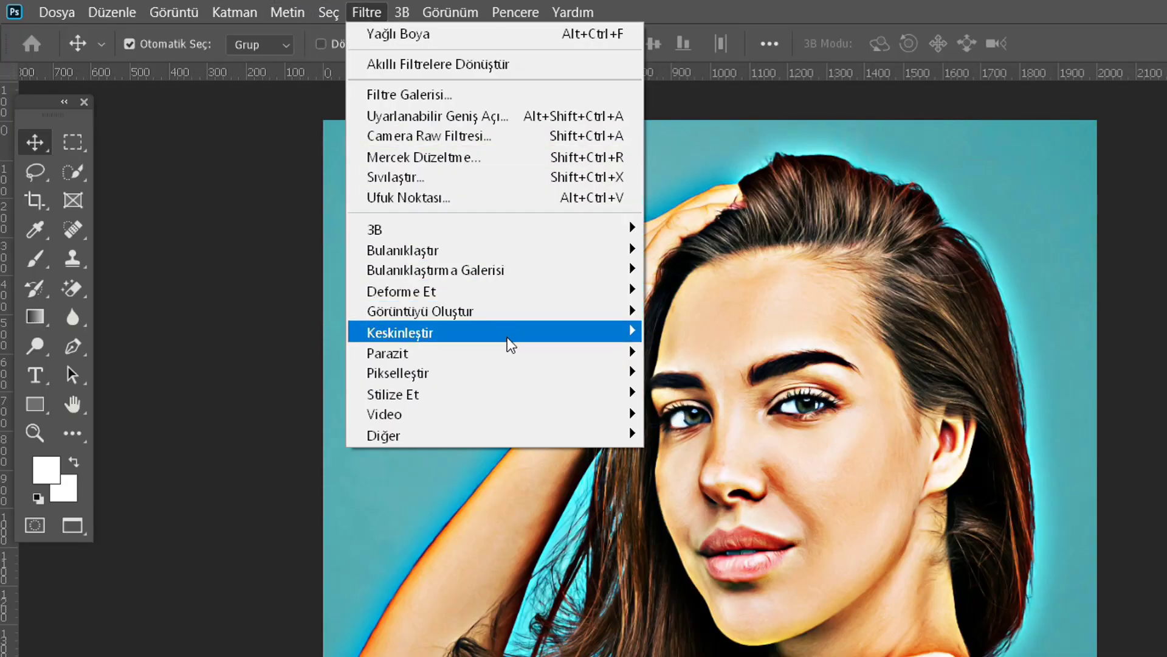
pyautogui.moveTo(399, 332)
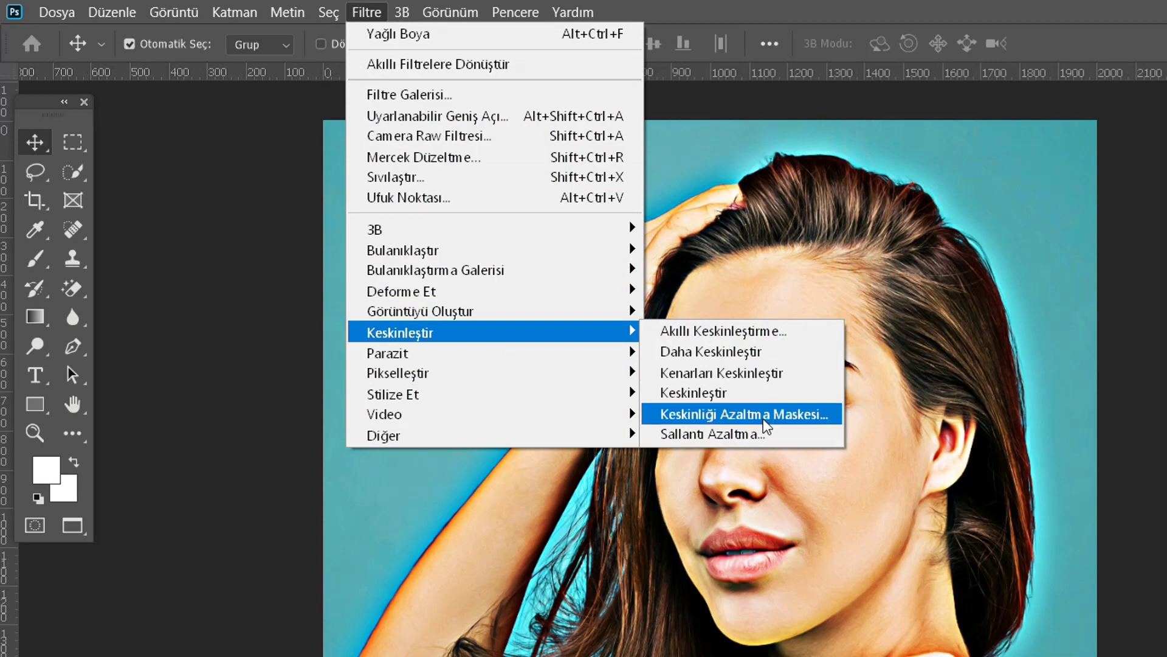
pyautogui.click(767, 422)
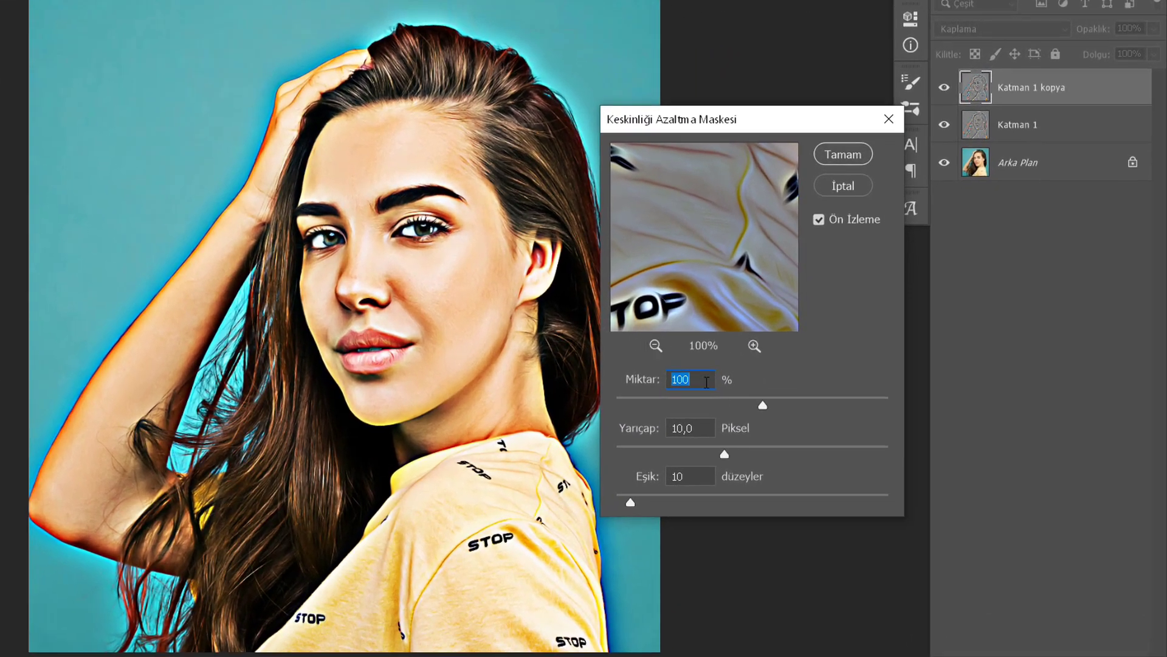
pyautogui.click(861, 159)
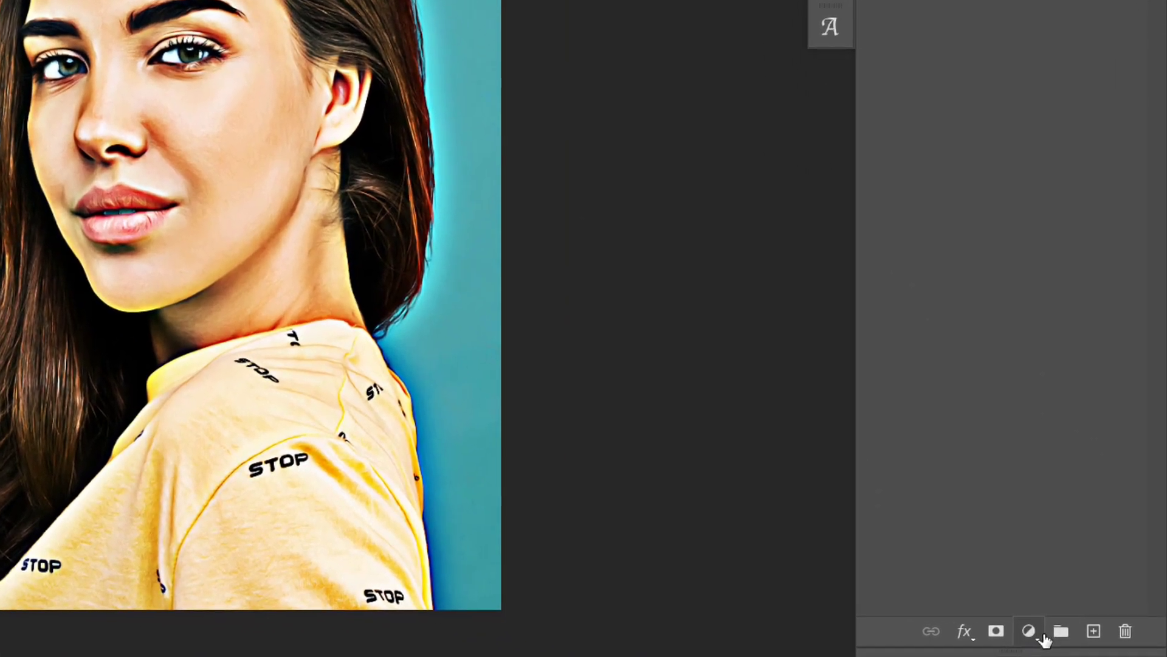
# Step: Add a Hue/Saturation adjustment layer with Saturation set to +10
pyautogui.click(1079, 640)
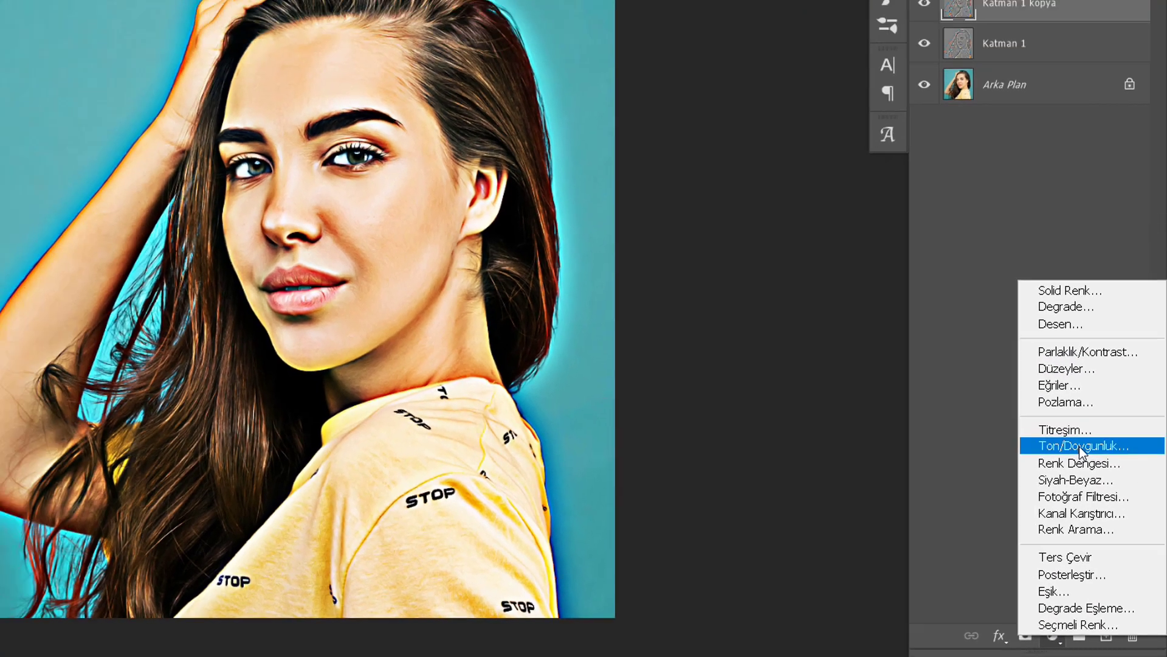
pyautogui.click(1078, 446)
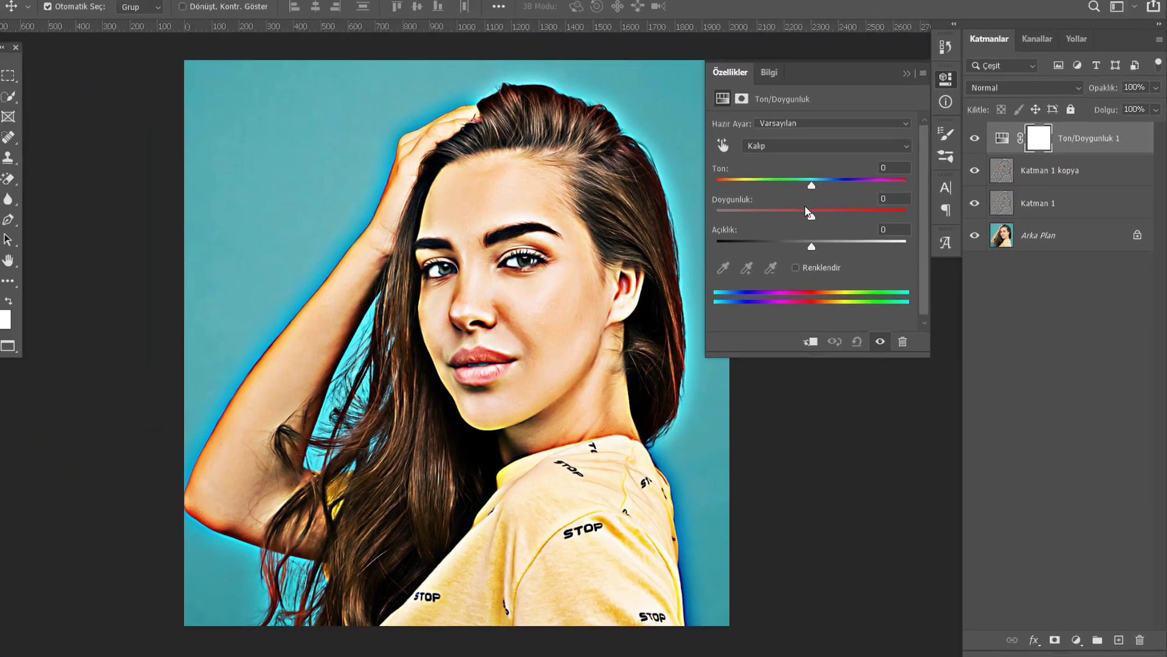
pyautogui.moveTo(791, 190)
pyautogui.mouseDown()
pyautogui.moveTo(819, 190)
pyautogui.moveTo(825, 216)
pyautogui.moveTo(807, 229)
pyautogui.mouseUp()
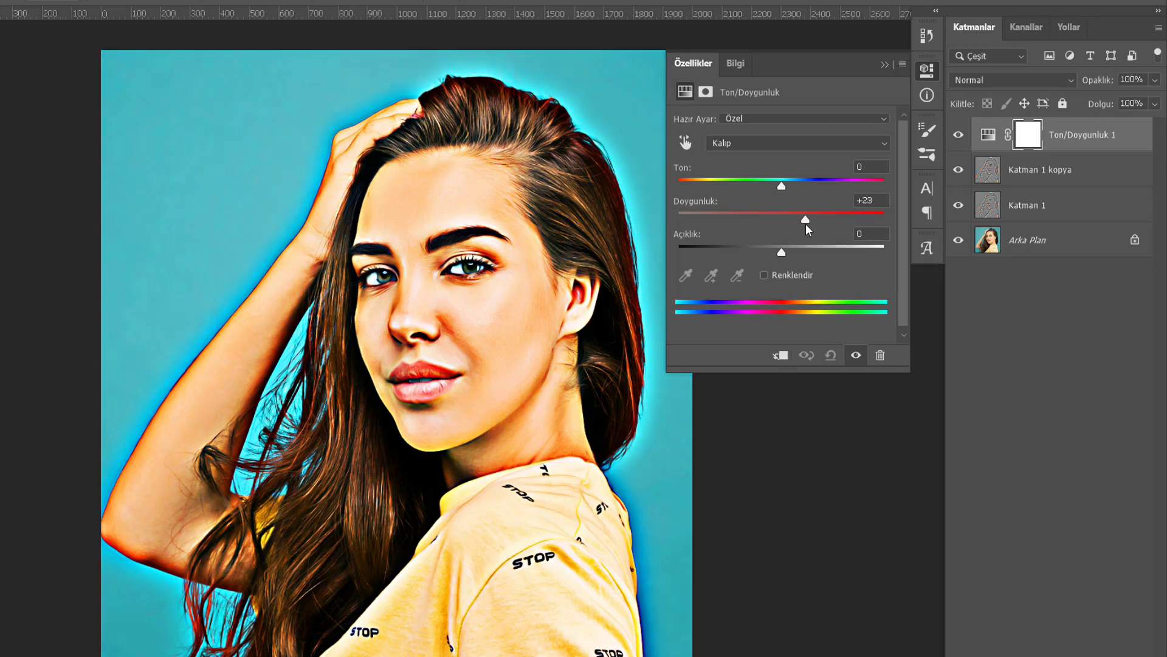
pyautogui.click(866, 200)
pyautogui.write('10')
# Step: Try shifting Hue and Lightness, then reset both back to 0
pyautogui.moveTo(783, 186); pyautogui.dragTo(812, 181)
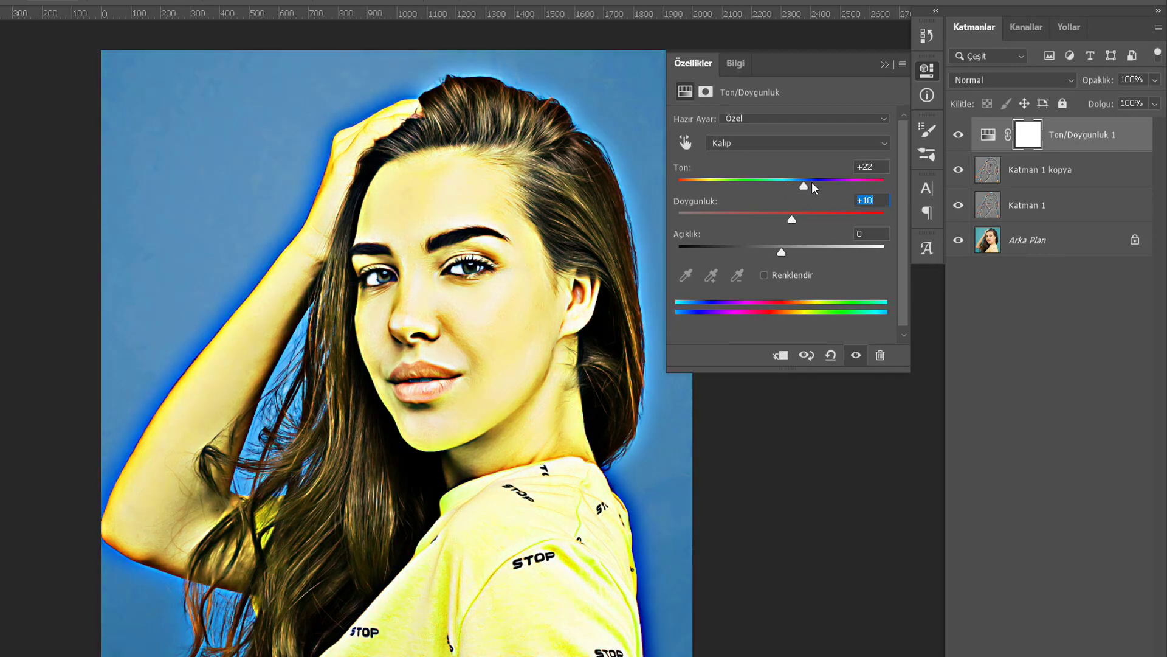
pyautogui.doubleClick(876, 170)
pyautogui.write('0')
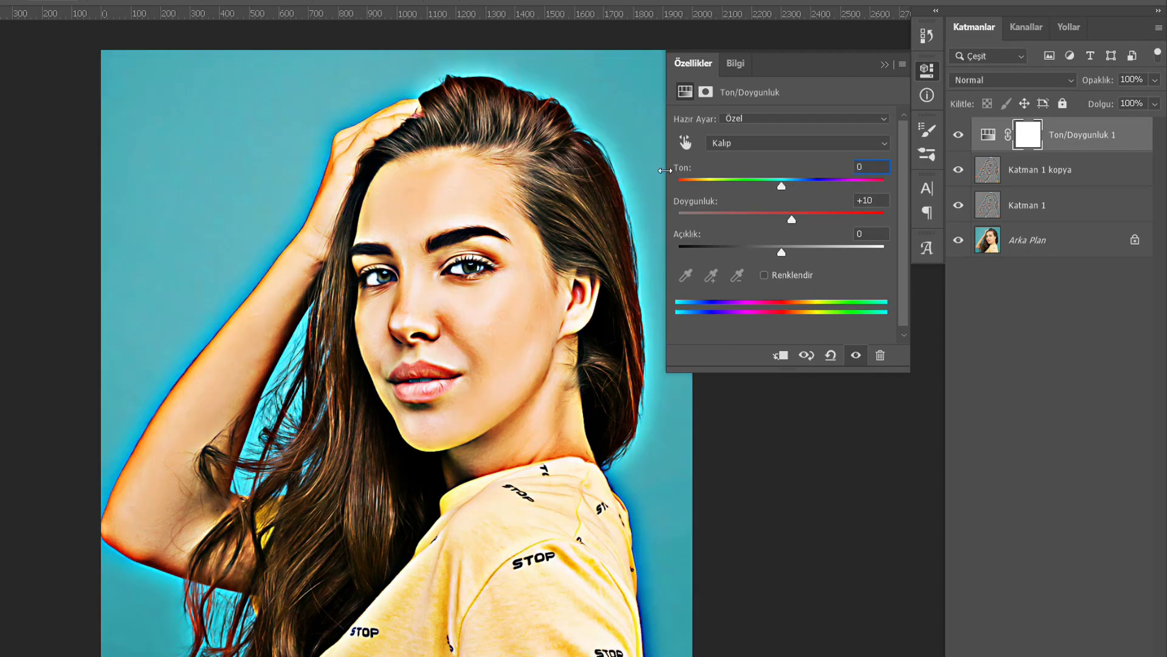
pyautogui.moveTo(785, 248)
pyautogui.mouseDown()
pyautogui.moveTo(771, 248)
pyautogui.moveTo(782, 250)
pyautogui.mouseUp()
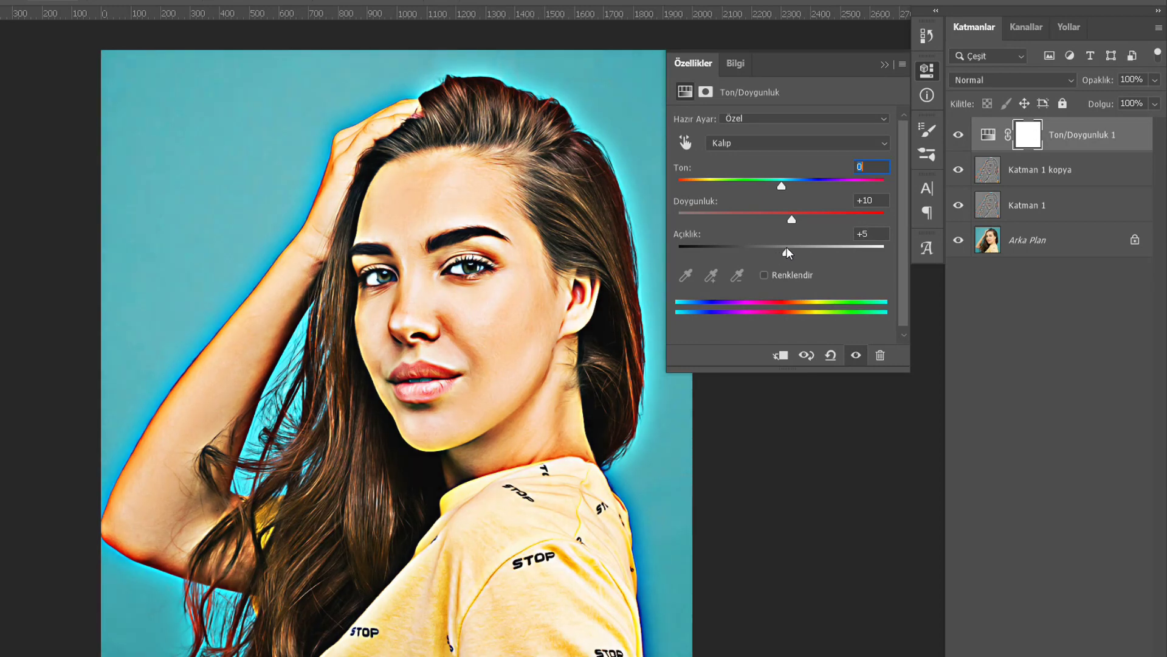
pyautogui.doubleClick(866, 233)
pyautogui.write('0')
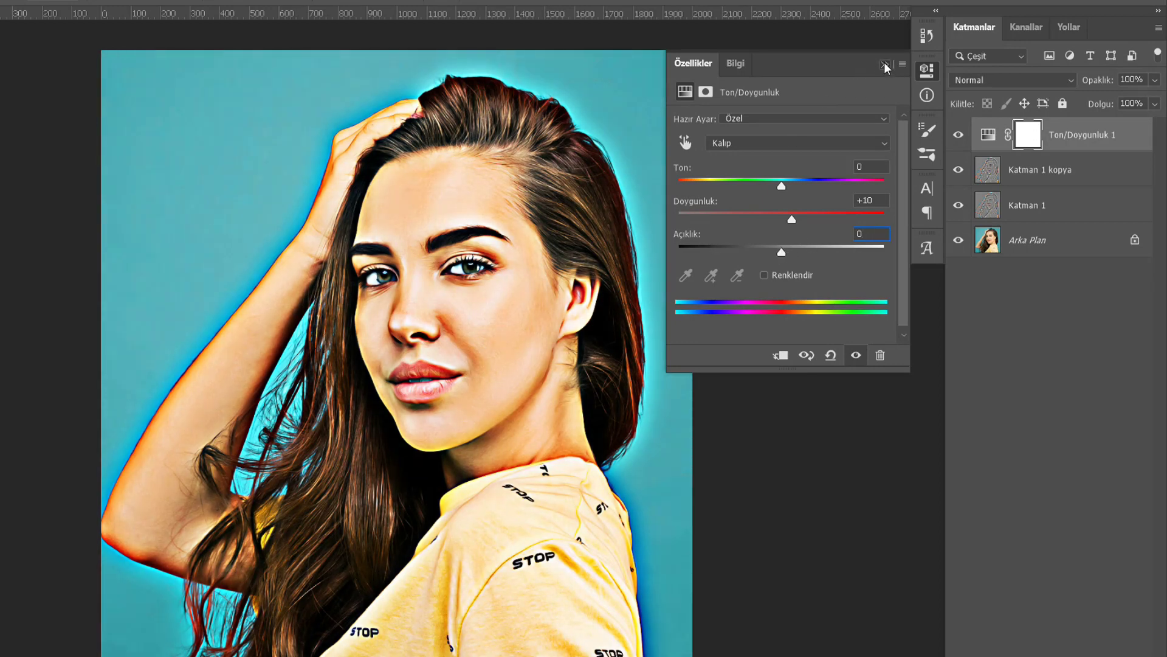
pyautogui.click(884, 62)
pyautogui.click(1058, 654)
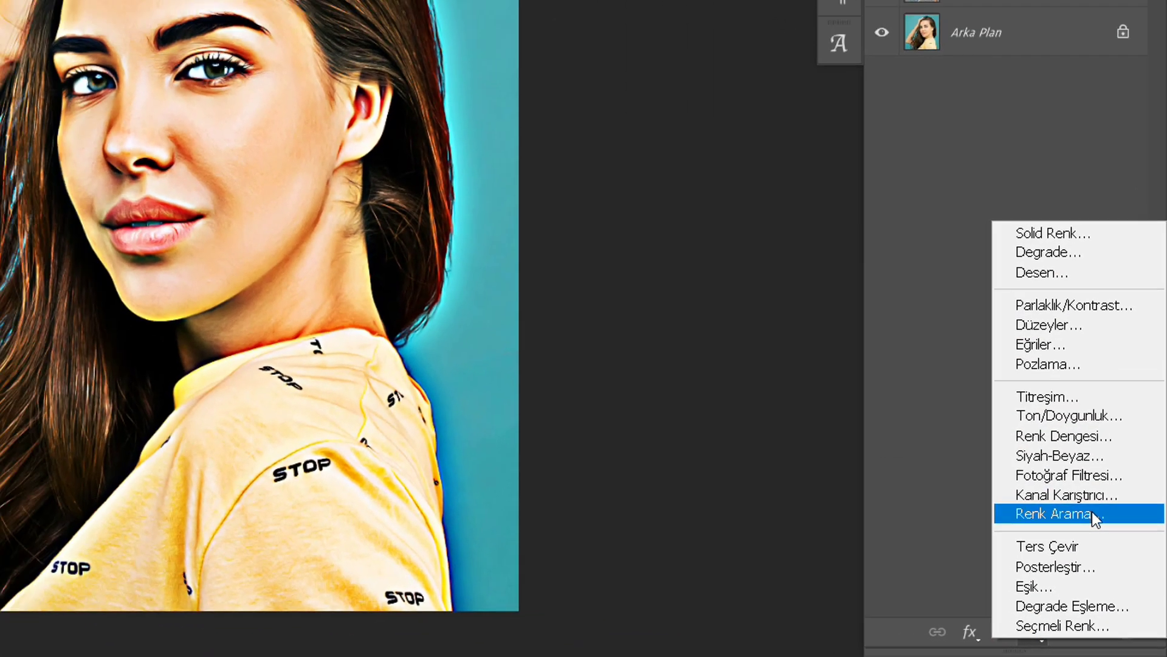
# Step: Add a Color Lookup layer, Renk Arama 1, using the 3Strip.look 3DLUT file
pyautogui.click(1086, 496)
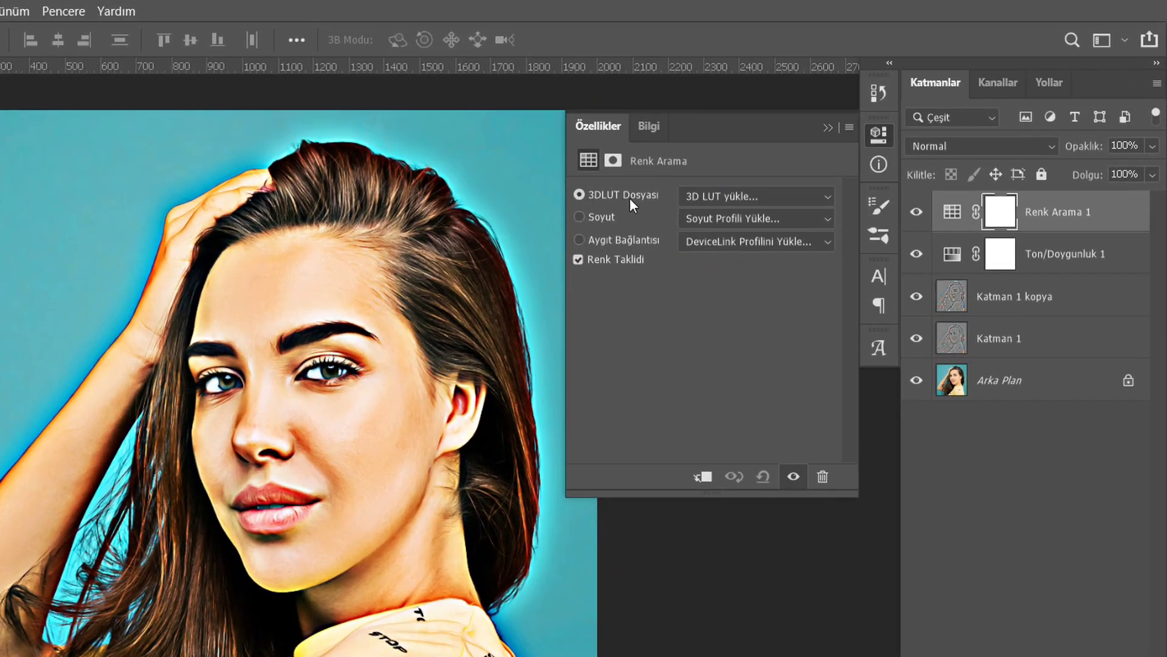
pyautogui.click(734, 198)
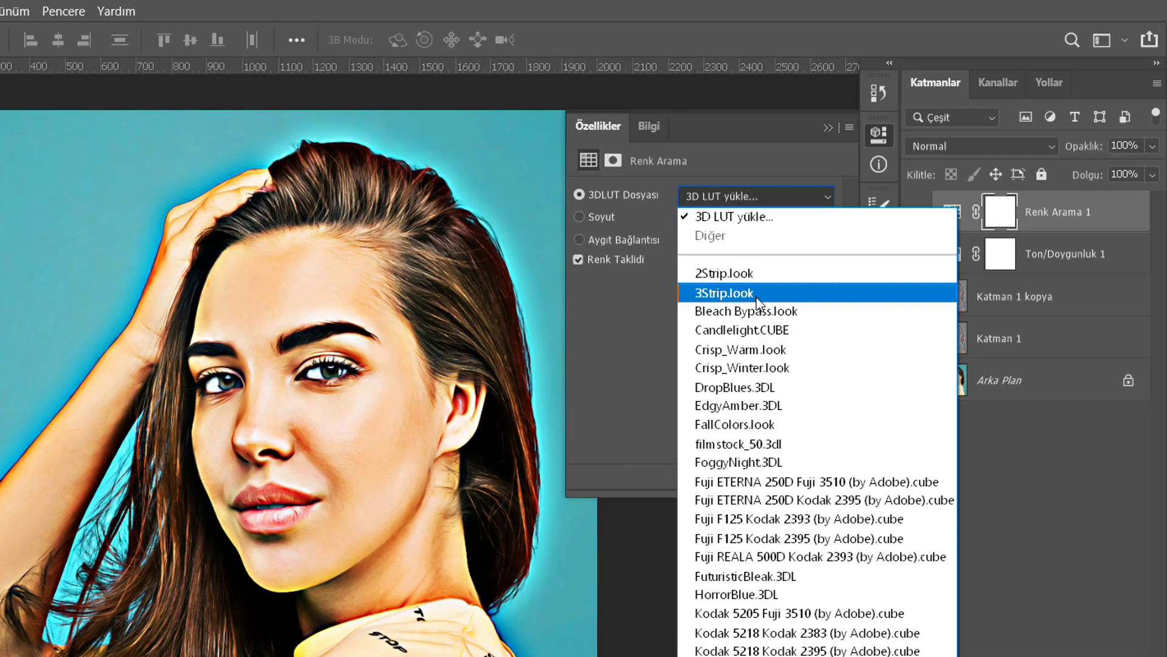
pyautogui.click(729, 293)
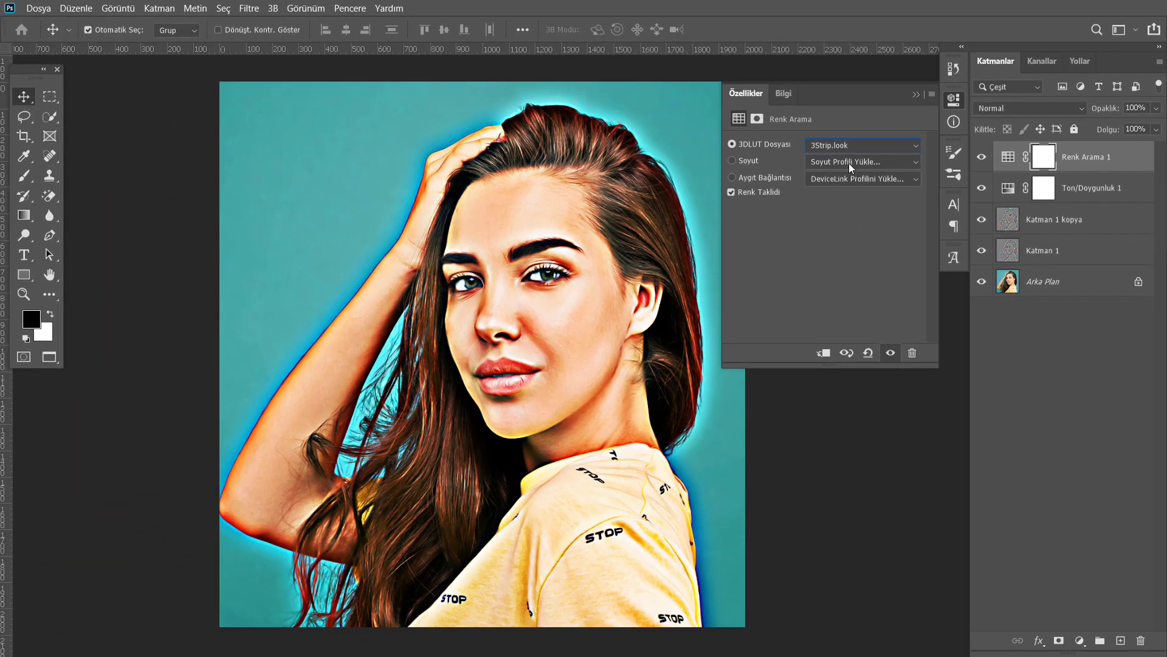
pyautogui.click(916, 96)
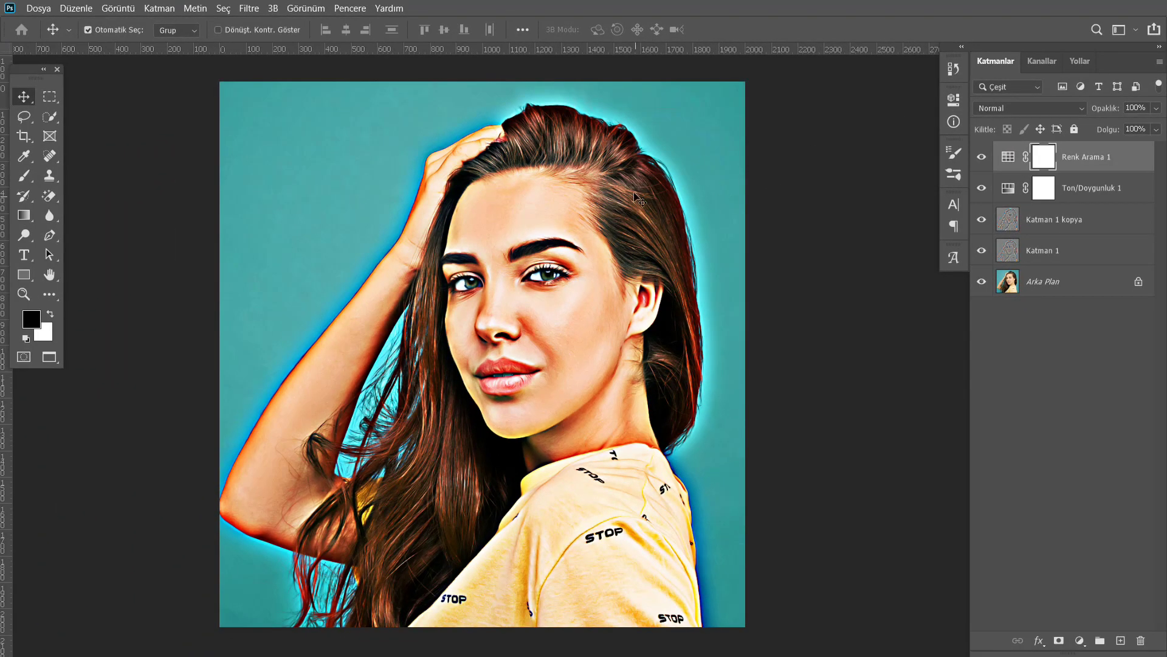
# Step: Group the layers from Renk Arama 1 down to Katman 1 into Grup 1
pyautogui.click(1076, 169)
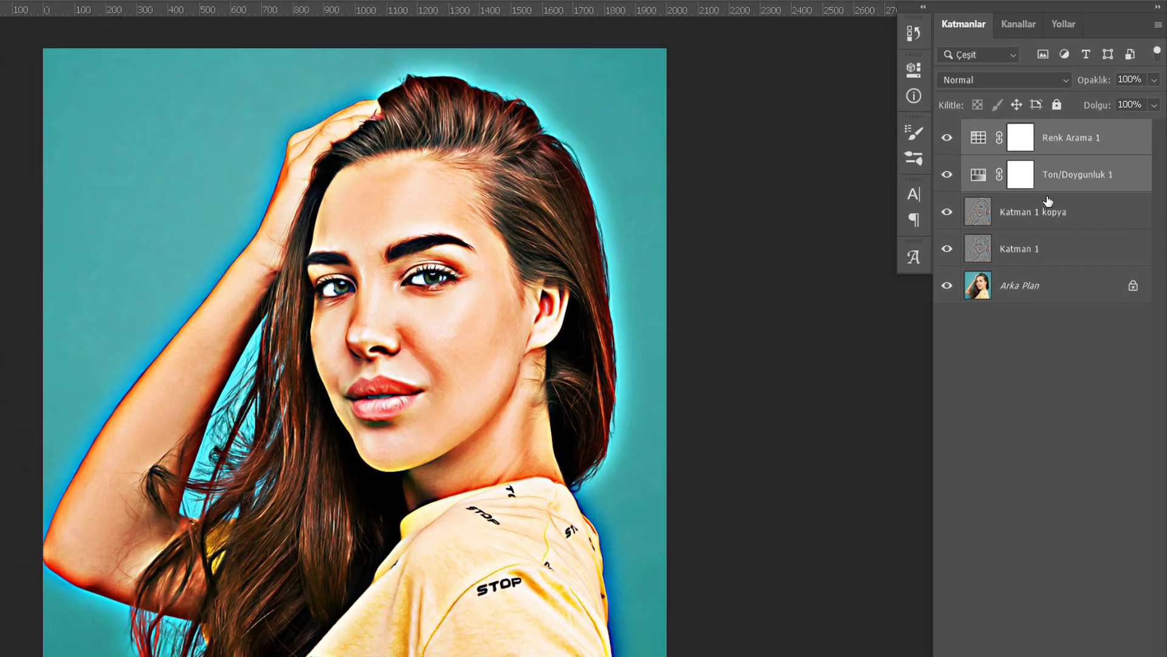
pyautogui.keyDown('shift'); pyautogui.click(1061, 219); pyautogui.keyUp('shift')
pyautogui.keyDown('shift'); pyautogui.click(1006, 249); pyautogui.keyUp('shift')
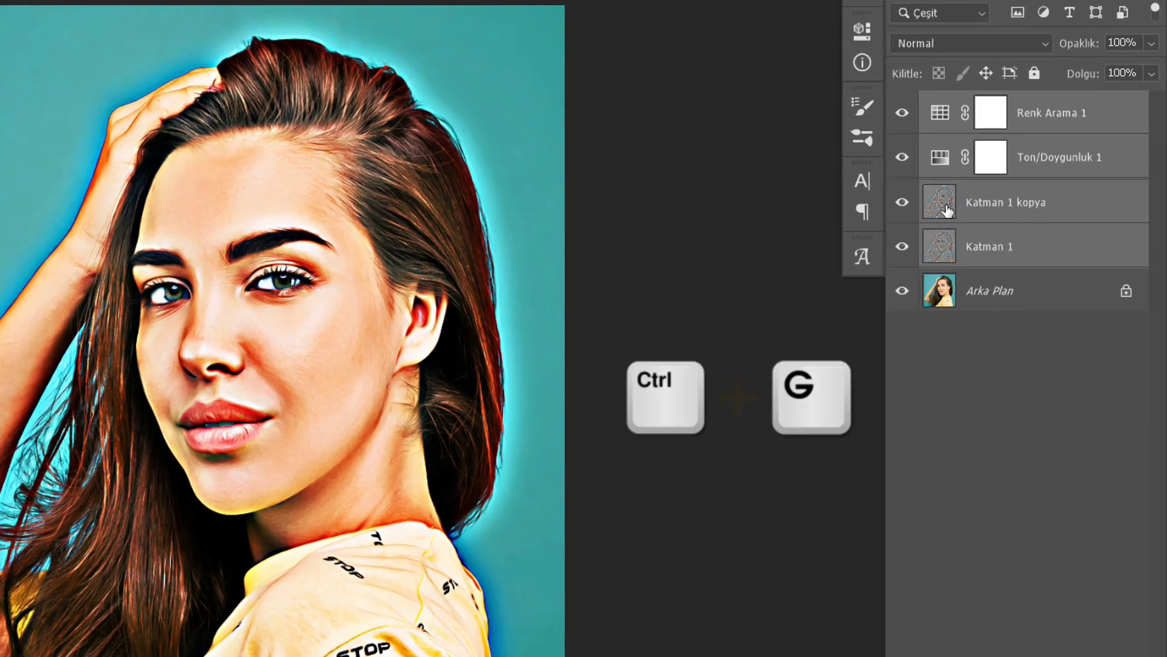
pyautogui.hotkey('ctrl', 'g')
# Step: Toggle the group's visibility to compare the original photo with the stylised version
pyautogui.click(903, 104)
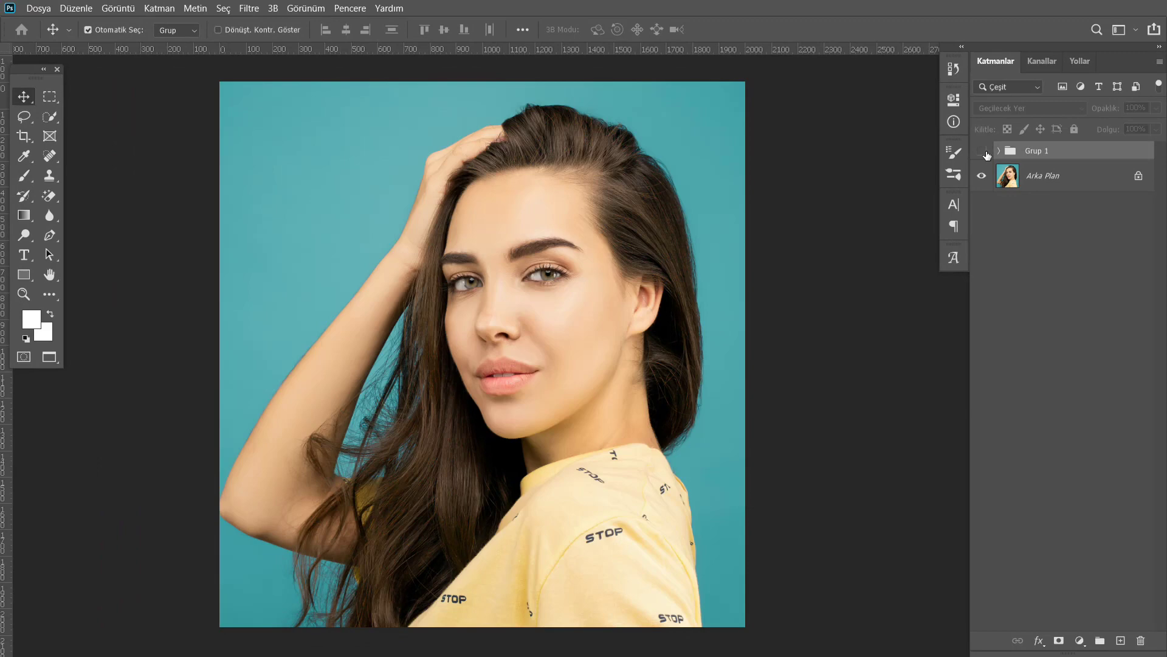
pyautogui.click(983, 152)
pyautogui.click(982, 152)
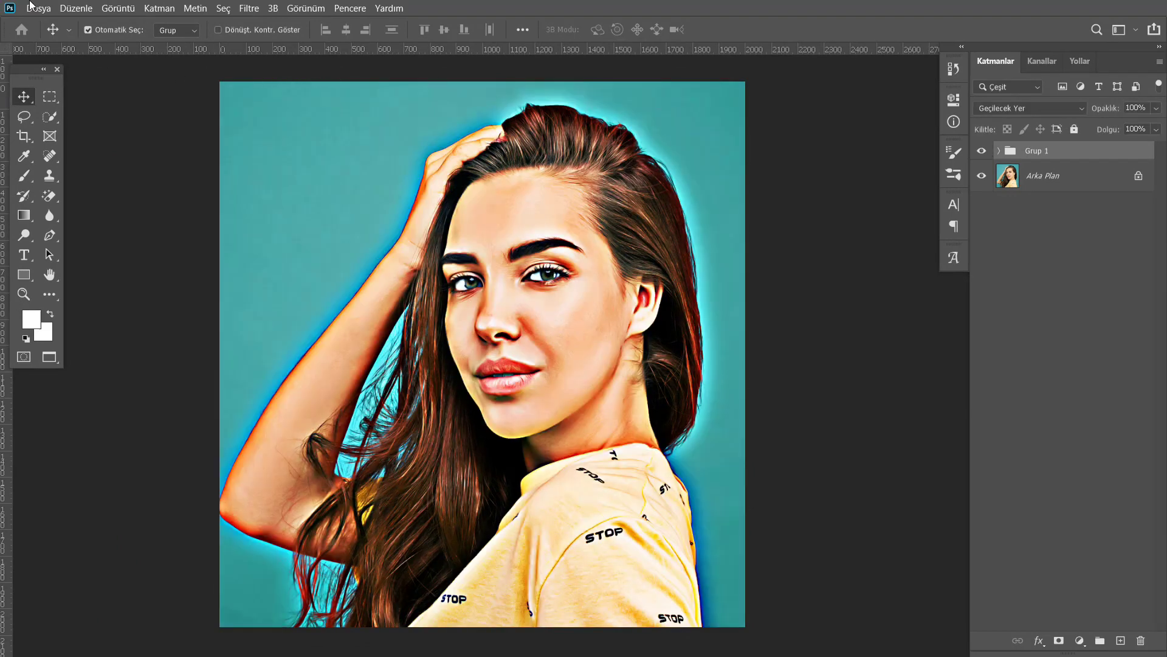
# Step: Switch the screen display to Full Screen Mode
pyautogui.rightClick(49, 357)
pyautogui.click(141, 372)
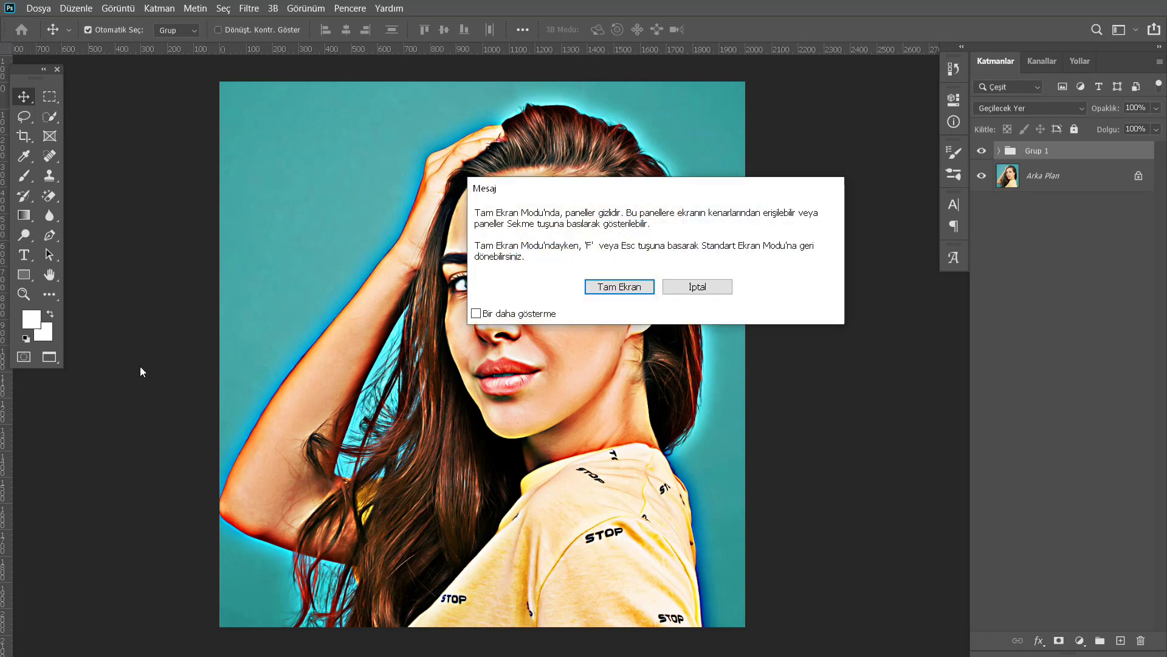
pyautogui.click(623, 288)
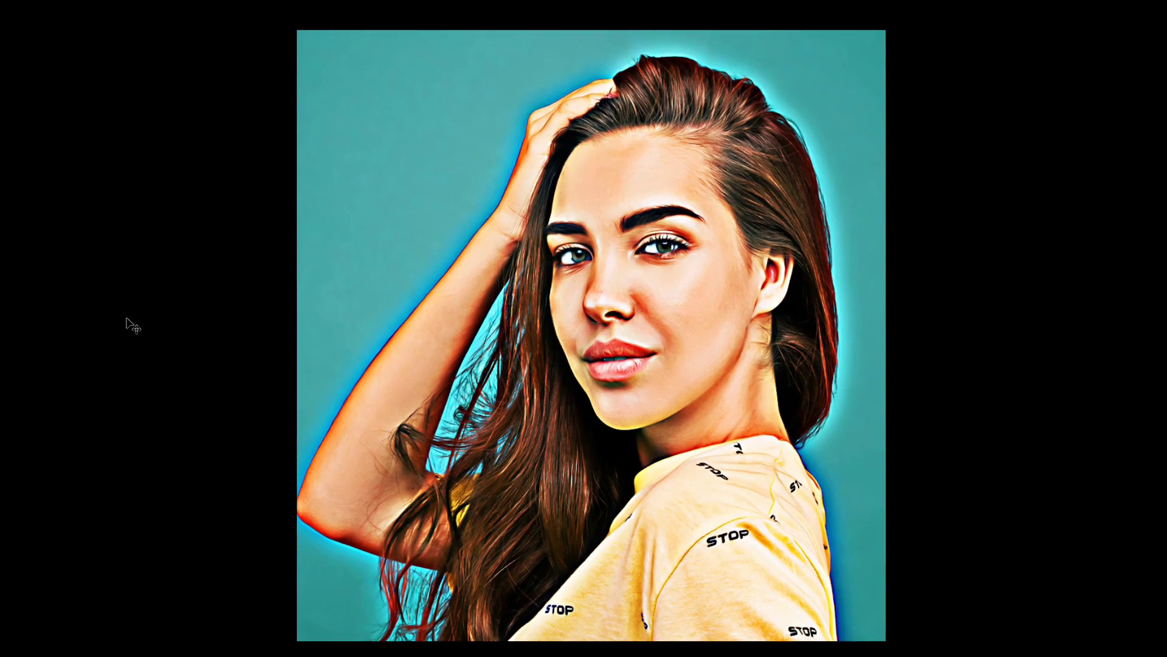
pyautogui.moveTo(57, 219)
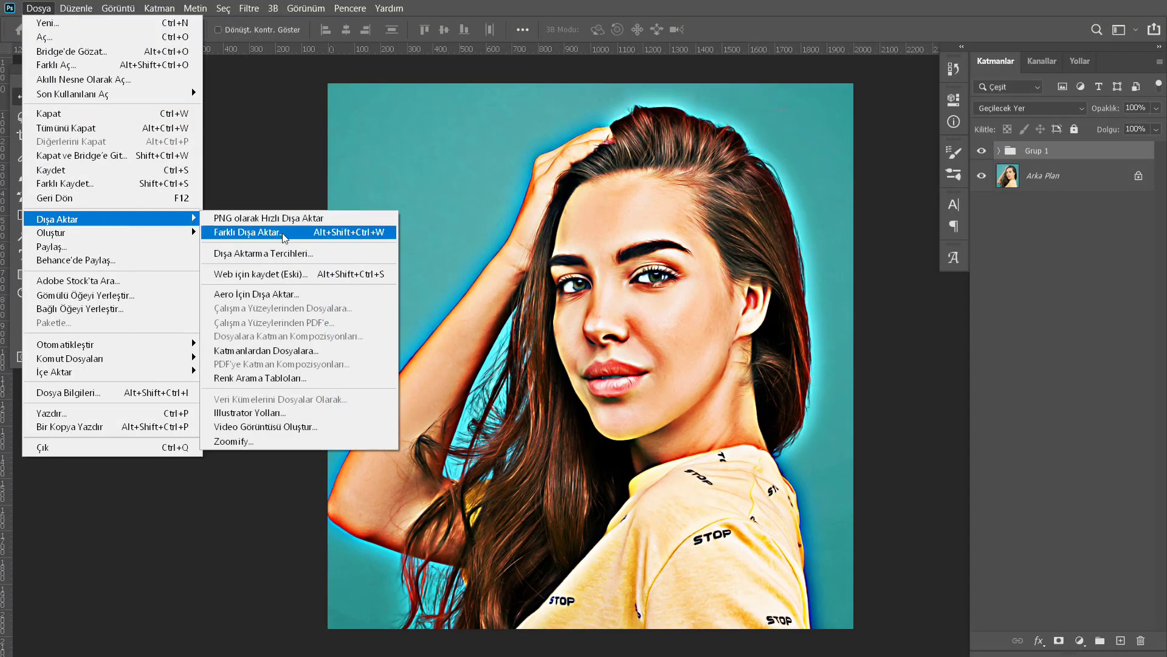
# Step: Open Save for Web at JPEG quality 100 and inspect hair, eyes, nose and lips in the preview
pyautogui.click(308, 281)
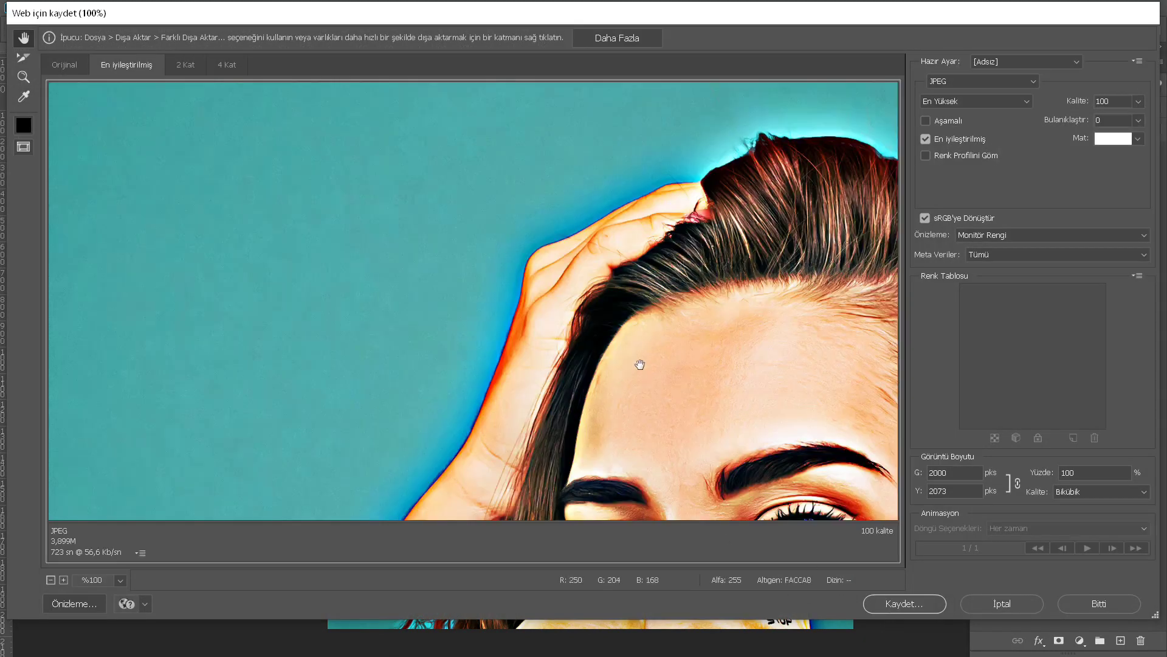
pyautogui.moveTo(638, 363); pyautogui.dragTo(388, 315)
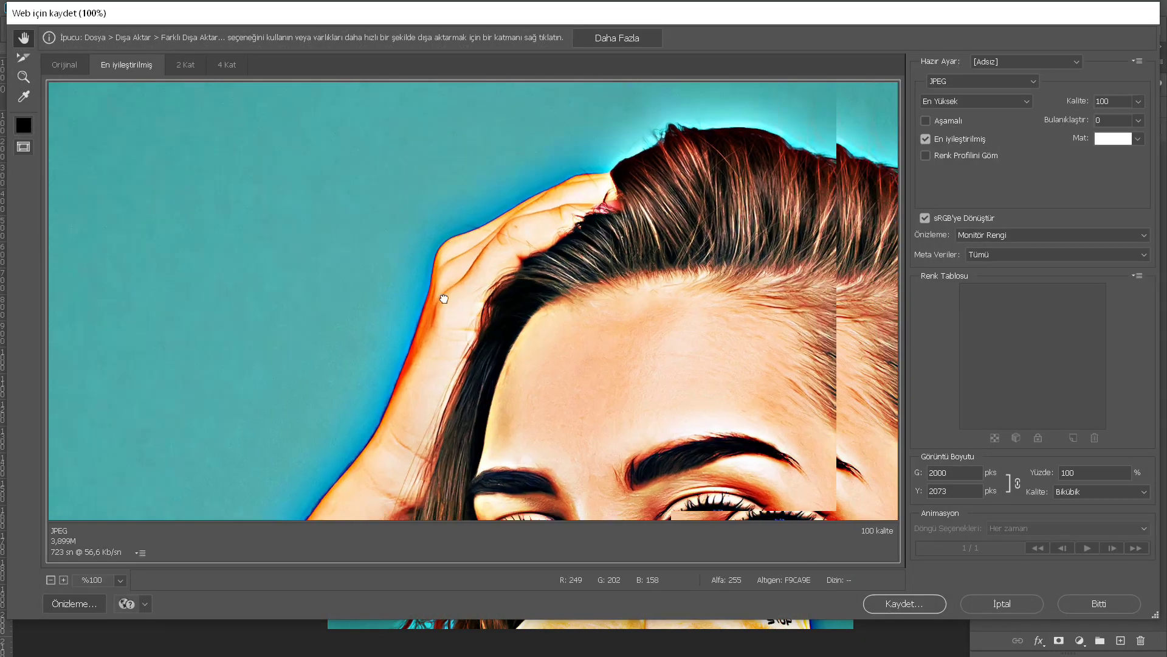
pyautogui.moveTo(618, 286); pyautogui.dragTo(503, 386)
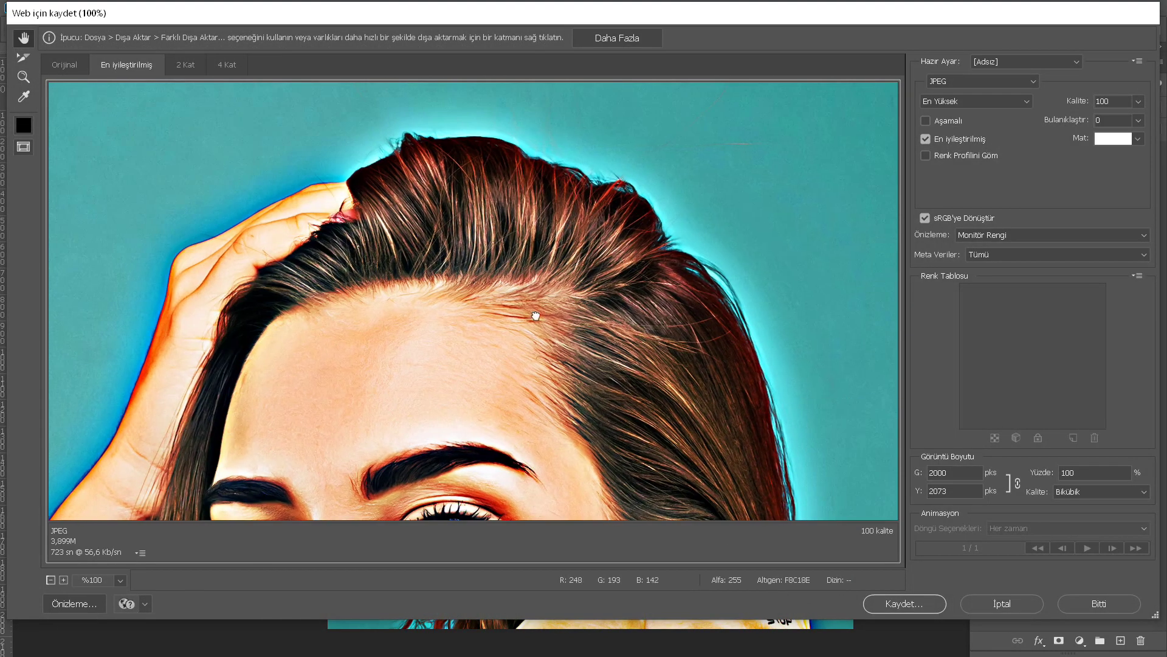
pyautogui.moveTo(535, 313); pyautogui.dragTo(575, 183)
pyautogui.moveTo(487, 435)
pyautogui.mouseDown()
pyautogui.moveTo(567, 328)
pyautogui.moveTo(507, 292)
pyautogui.mouseUp()
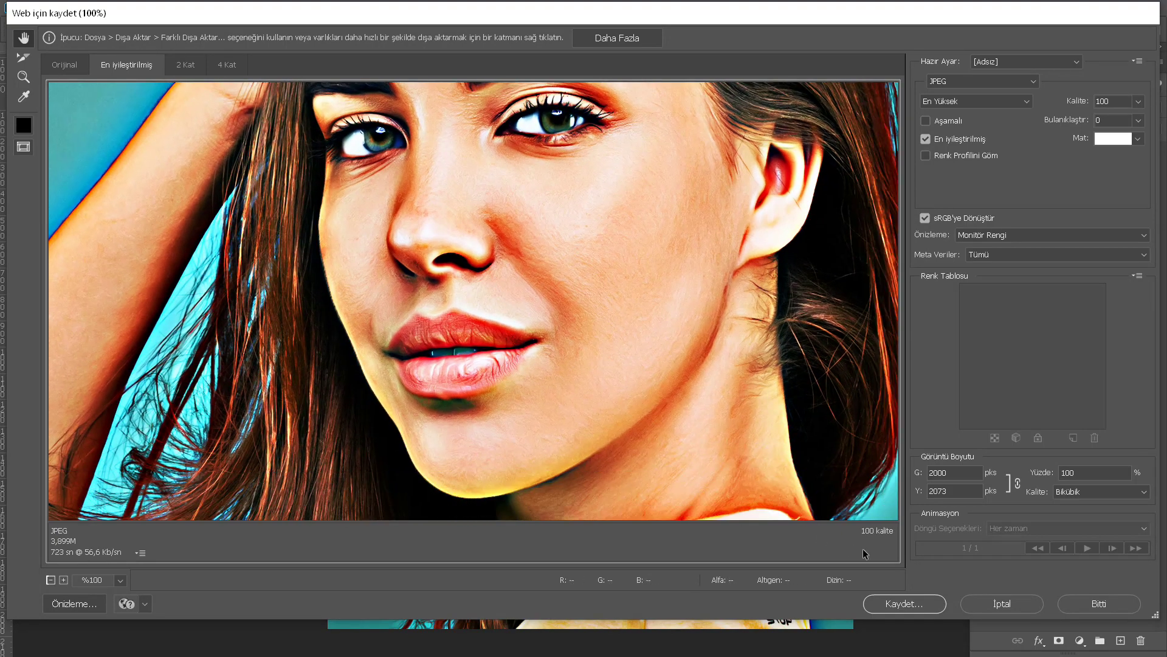
# Step: Save the JPEG as 'çalışma' on the Desktop, dismissing the warning
pyautogui.click(899, 604)
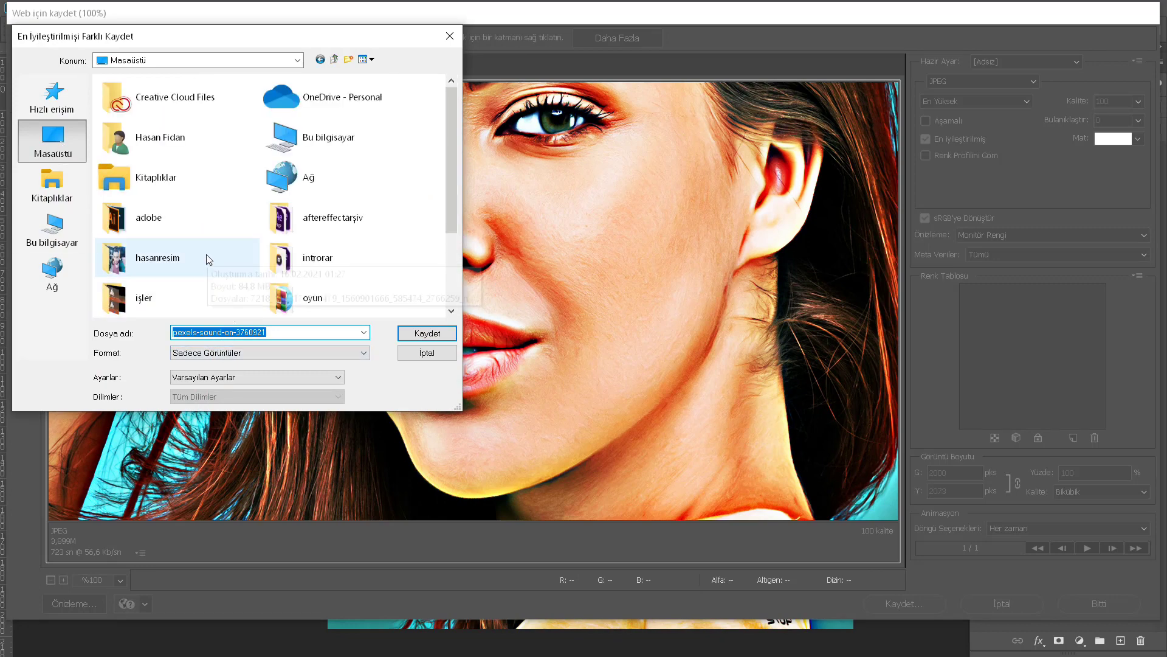
pyautogui.write('ç')
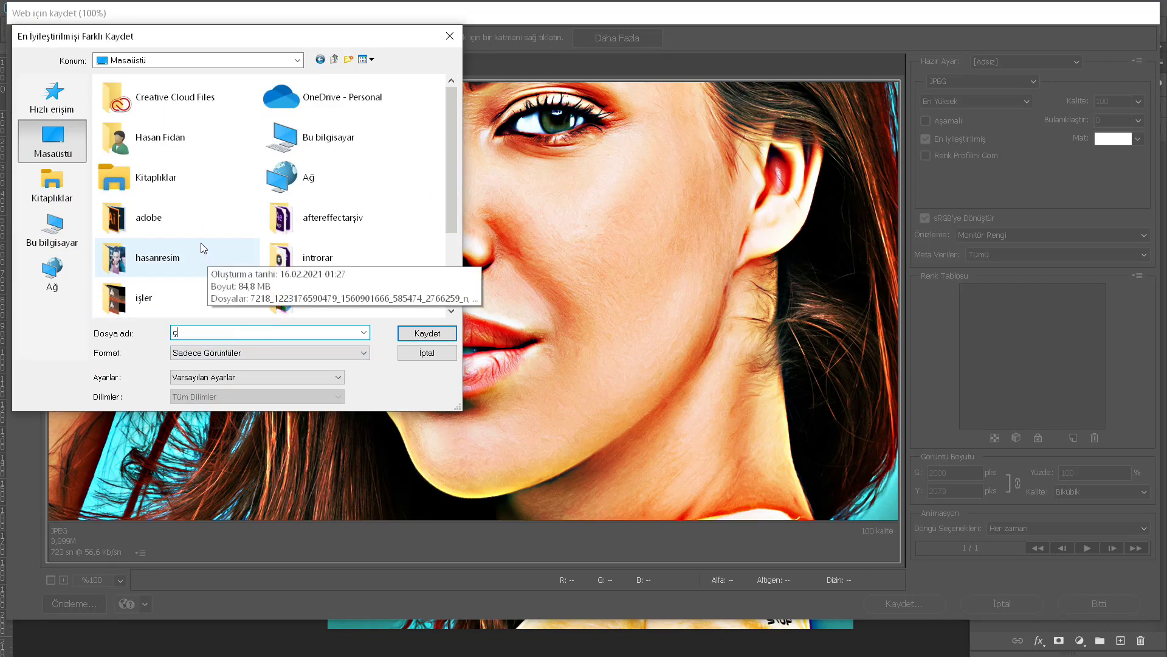
pyautogui.write('alışma1')
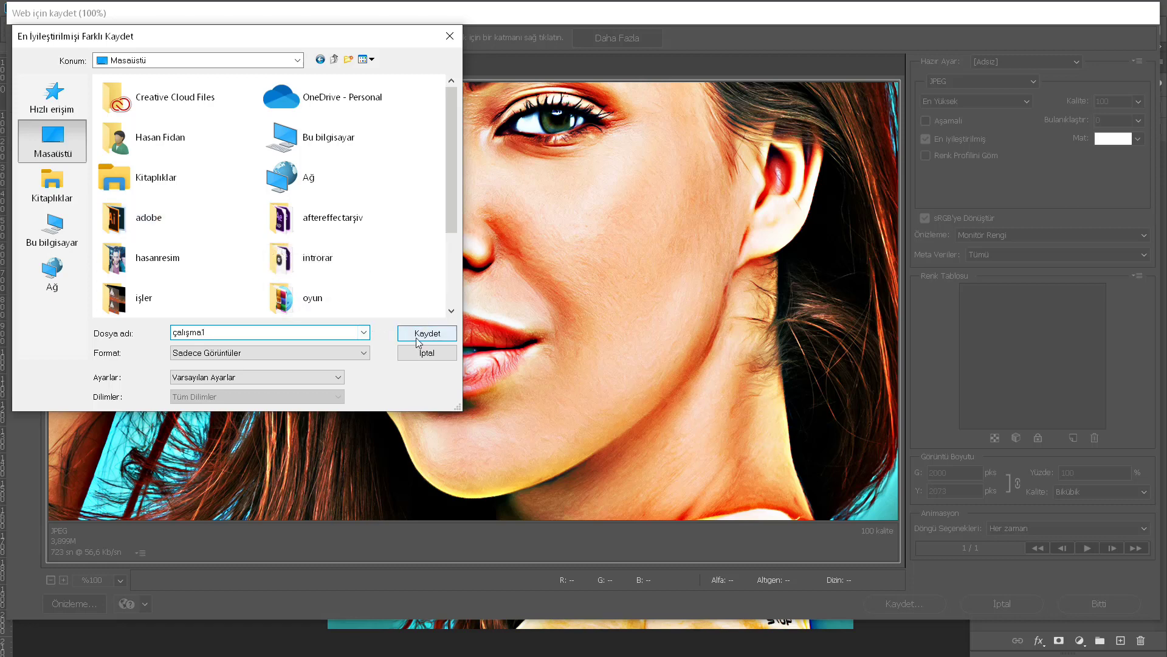
pyautogui.click(417, 335)
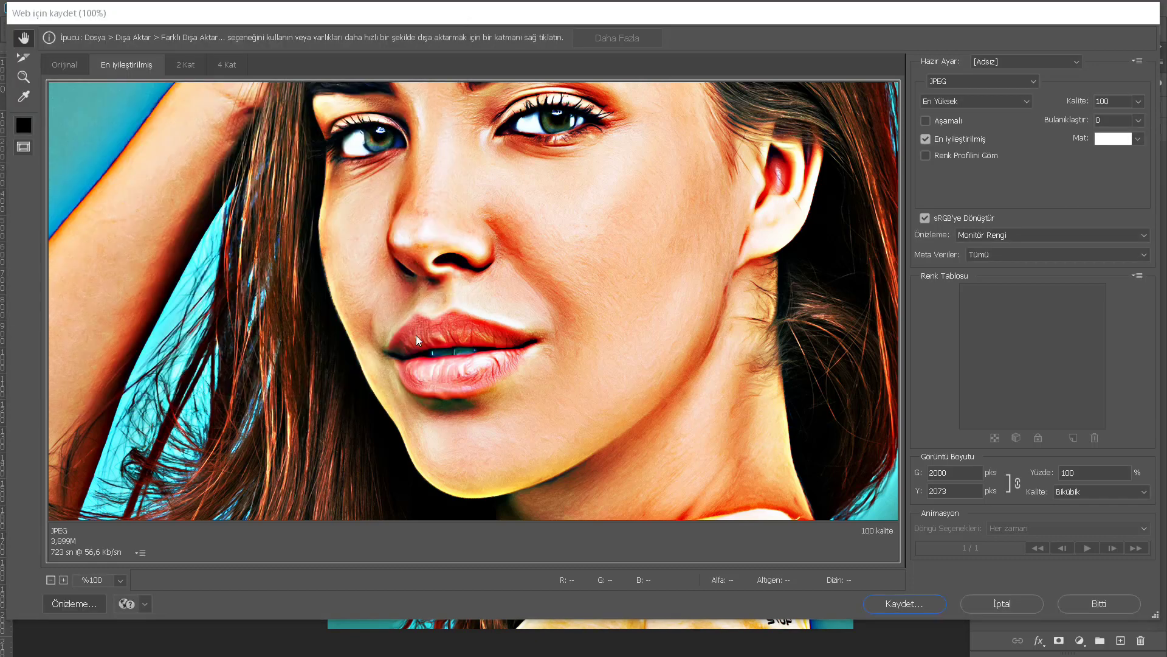
pyautogui.click(620, 274)
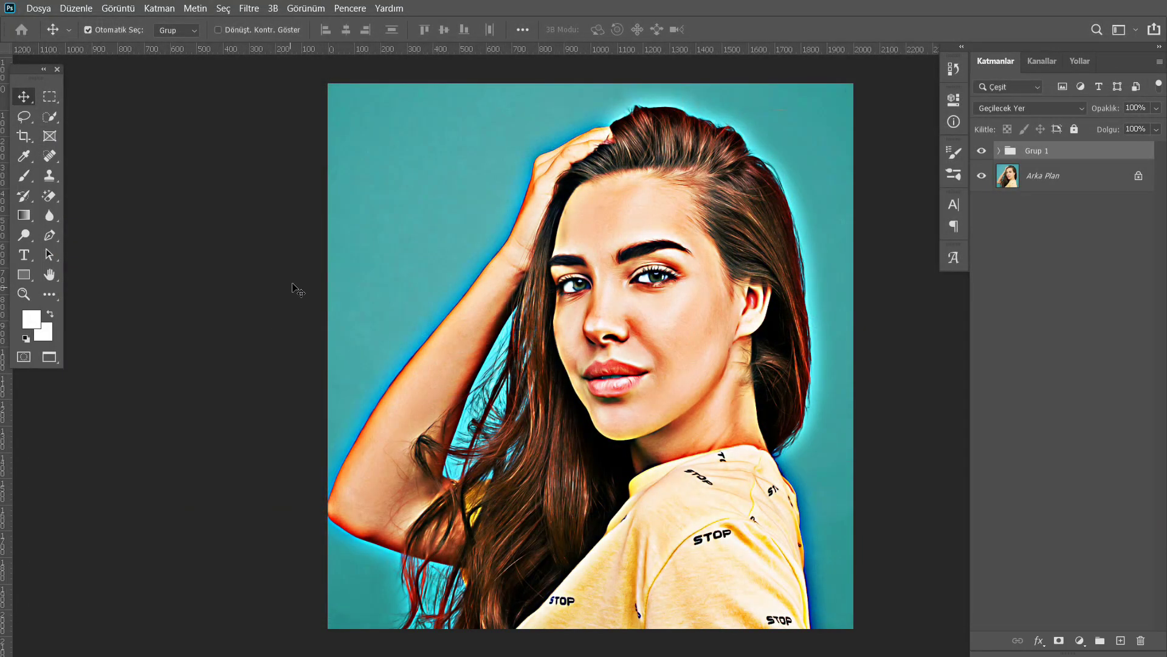
pyautogui.scroll(1, 298, 286)
pyautogui.scroll(1, 298, 283)
pyautogui.scroll(1, 298, 277)
pyautogui.scroll(1, 299, 272)
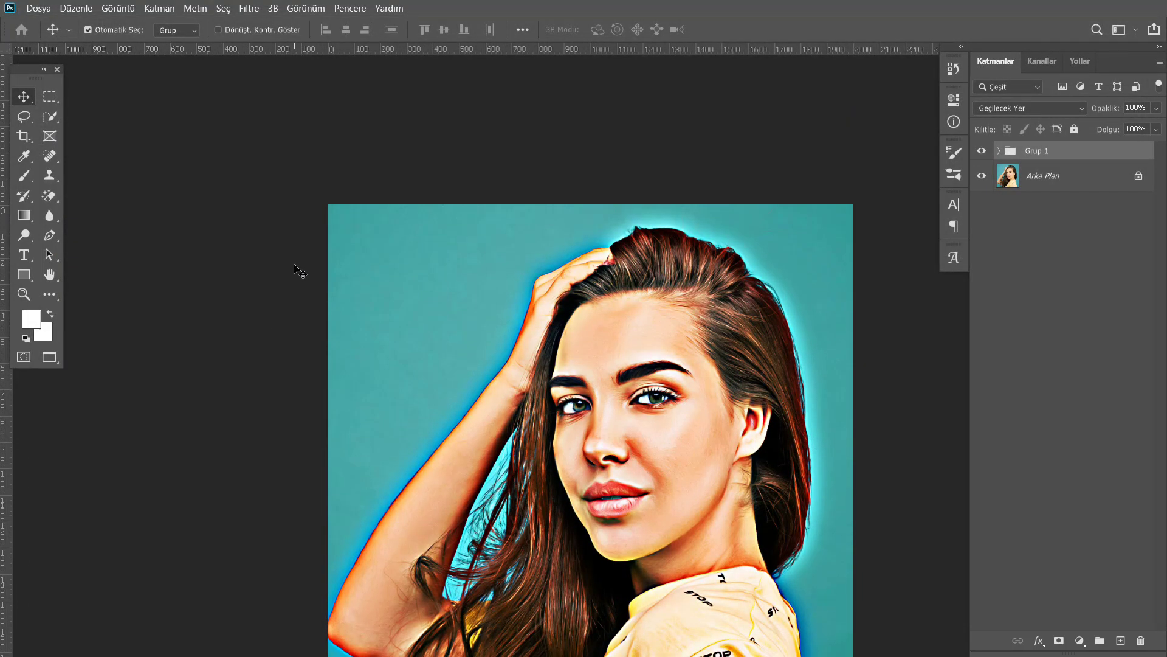
pyautogui.scroll(-1, 299, 271)
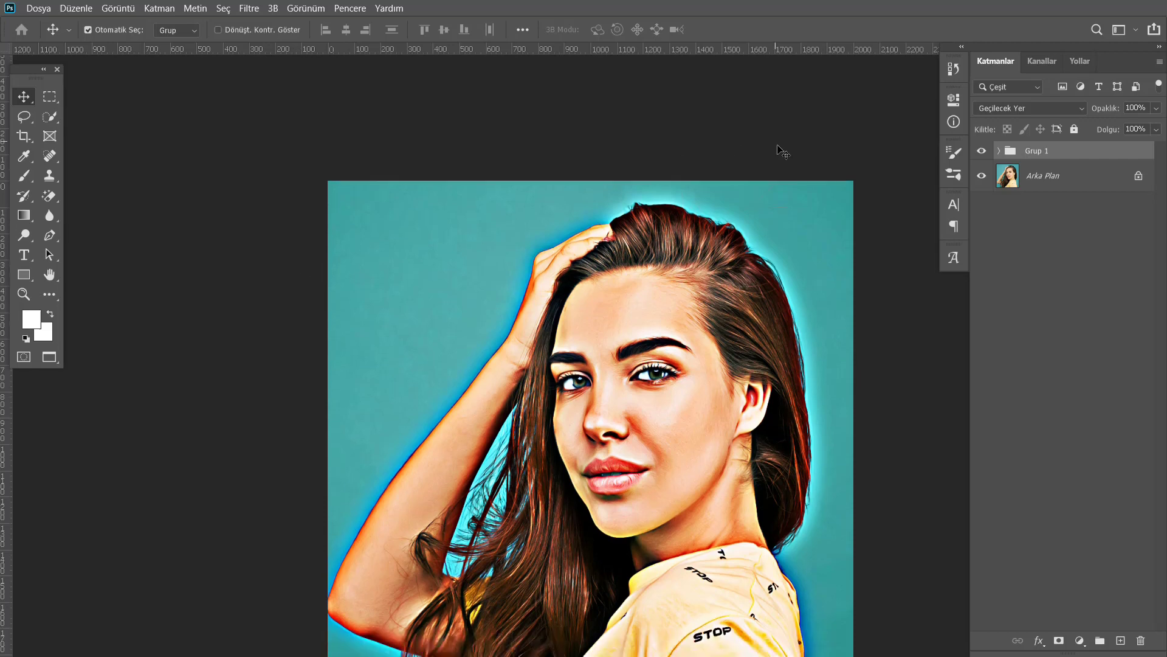